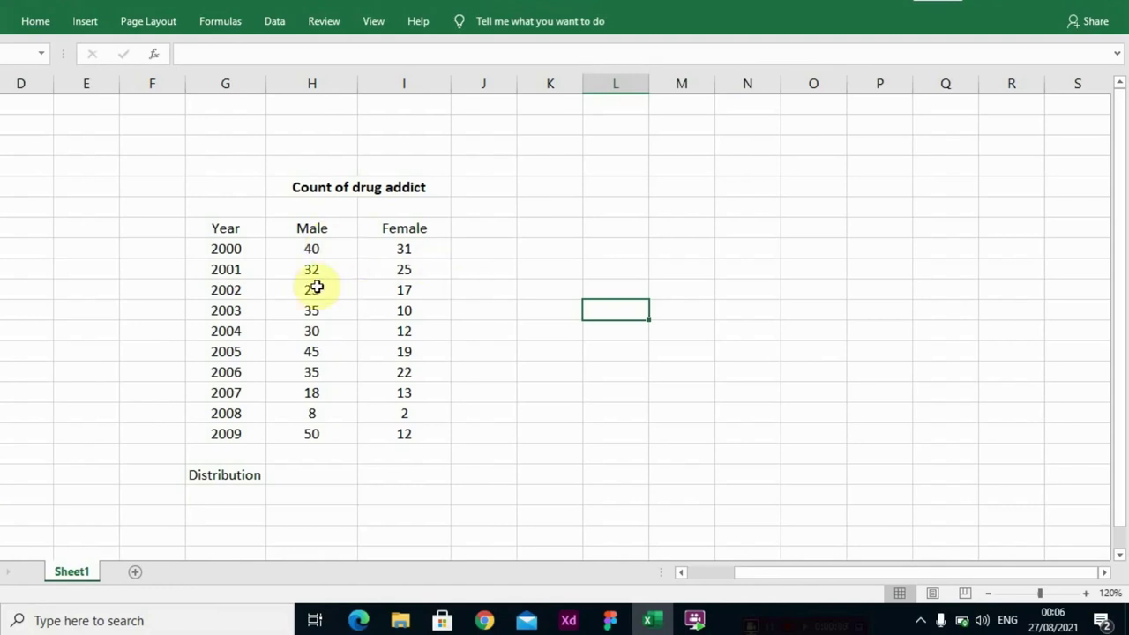
Select the Male and Female columns from their headers down to the 2009 row
left_click(570, 309)
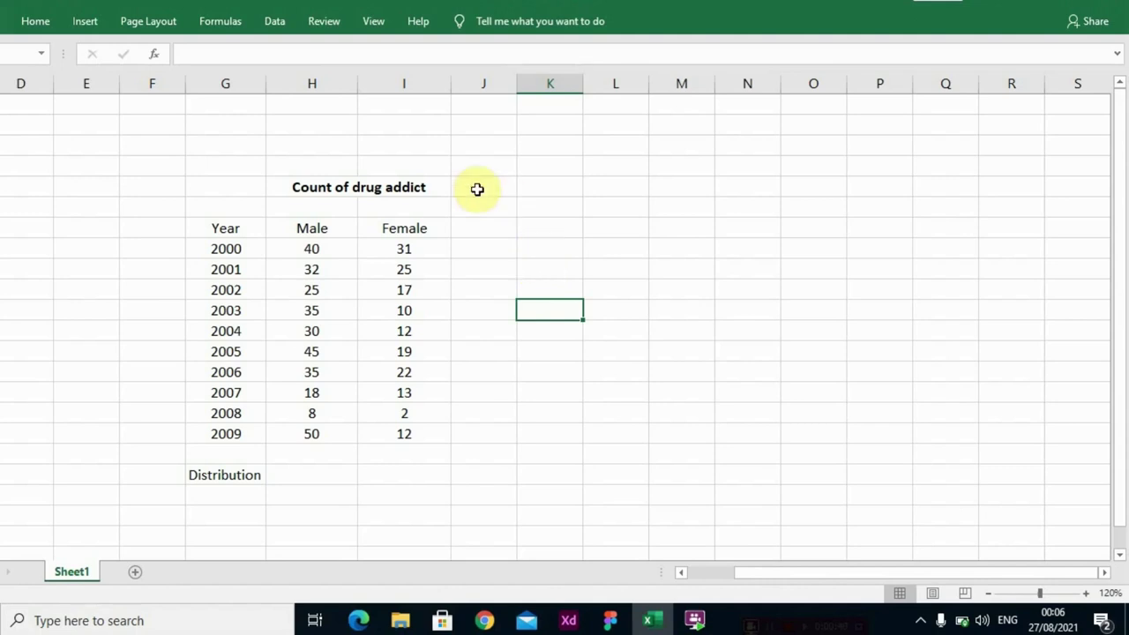
left_click(293, 247)
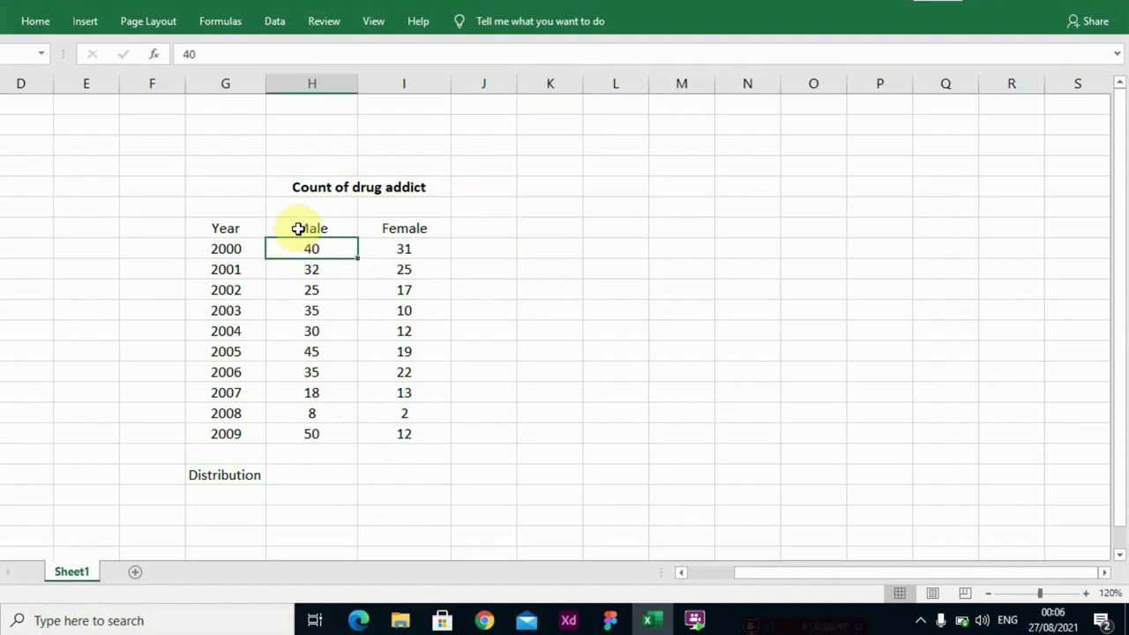
left_click(296, 227)
left_click_drag(350, 233, 378, 428)
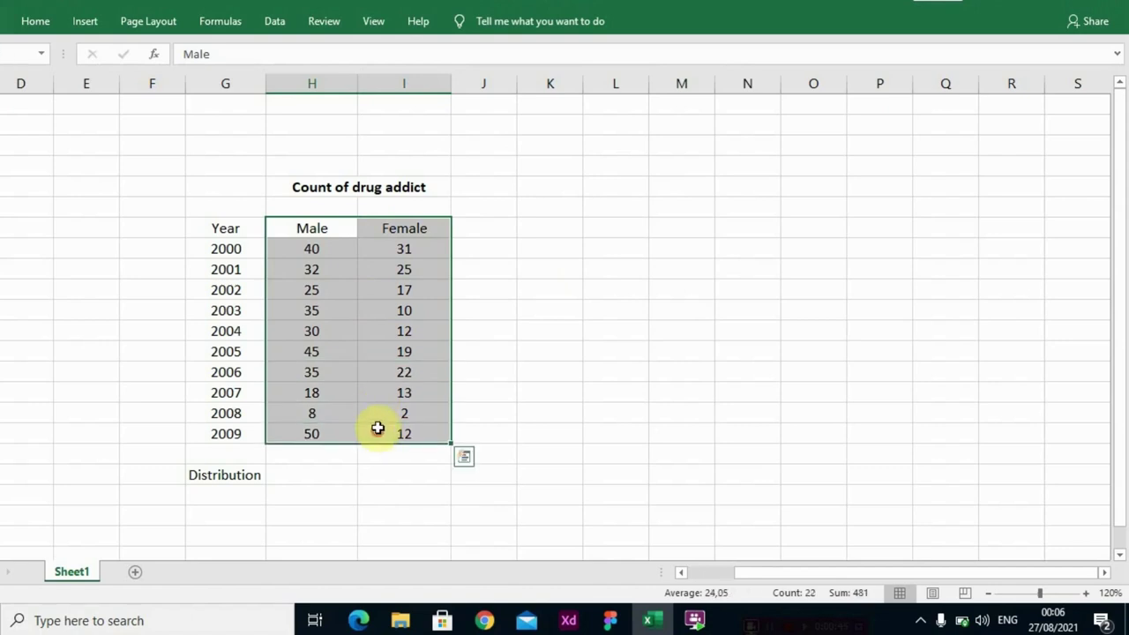
left_click(84, 21)
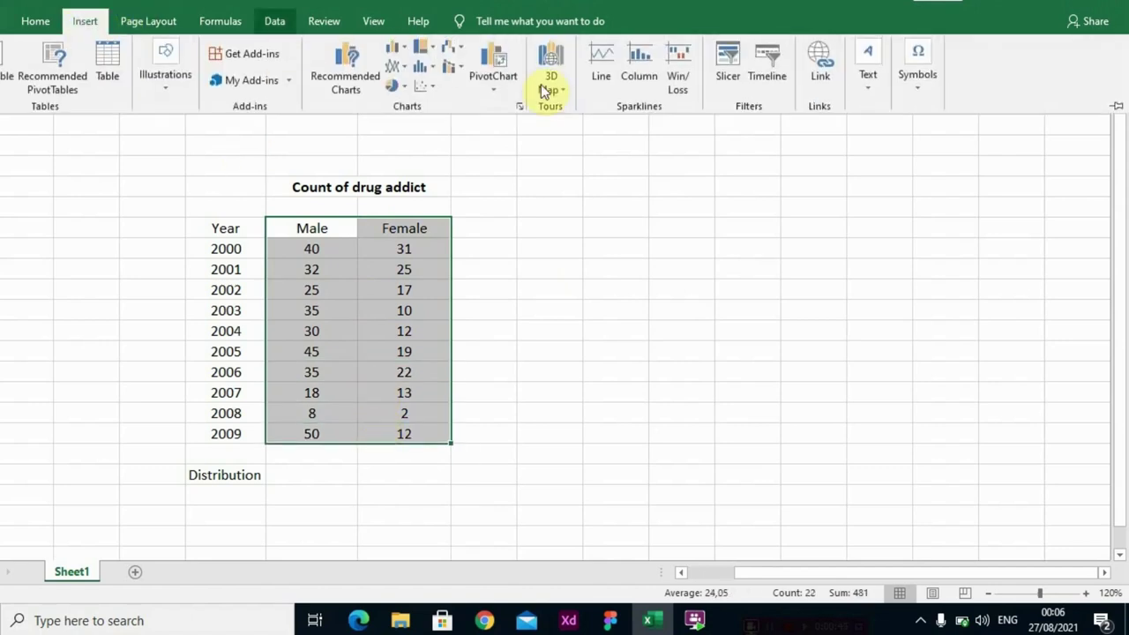
Insert a Box & Whisker chart of the selection and drag it right, off the data
left_click(346, 75)
left_click(413, 76)
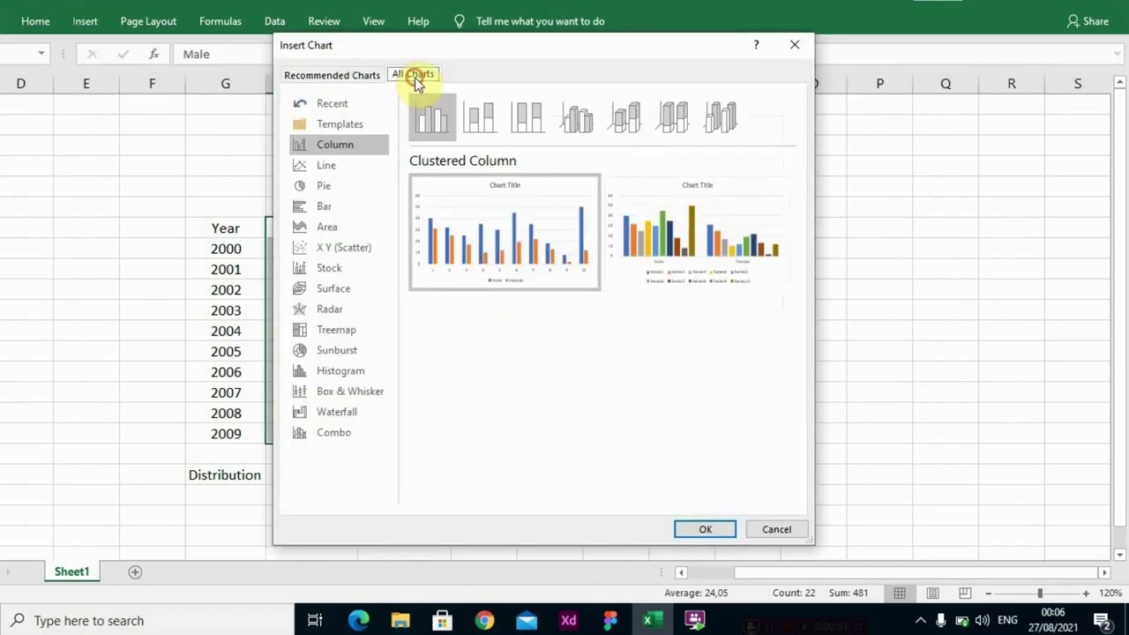
left_click(337, 395)
left_click(687, 532)
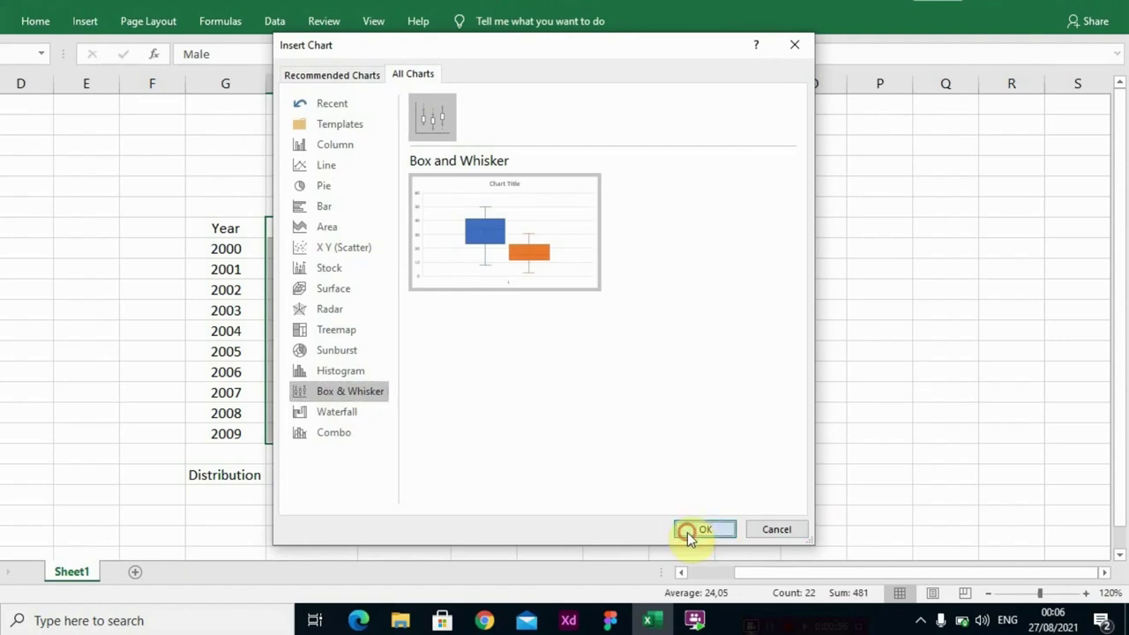
left_click_drag(688, 197, 855, 189)
Zoom the sheet to 130% and select the chart title
left_click(1085, 593)
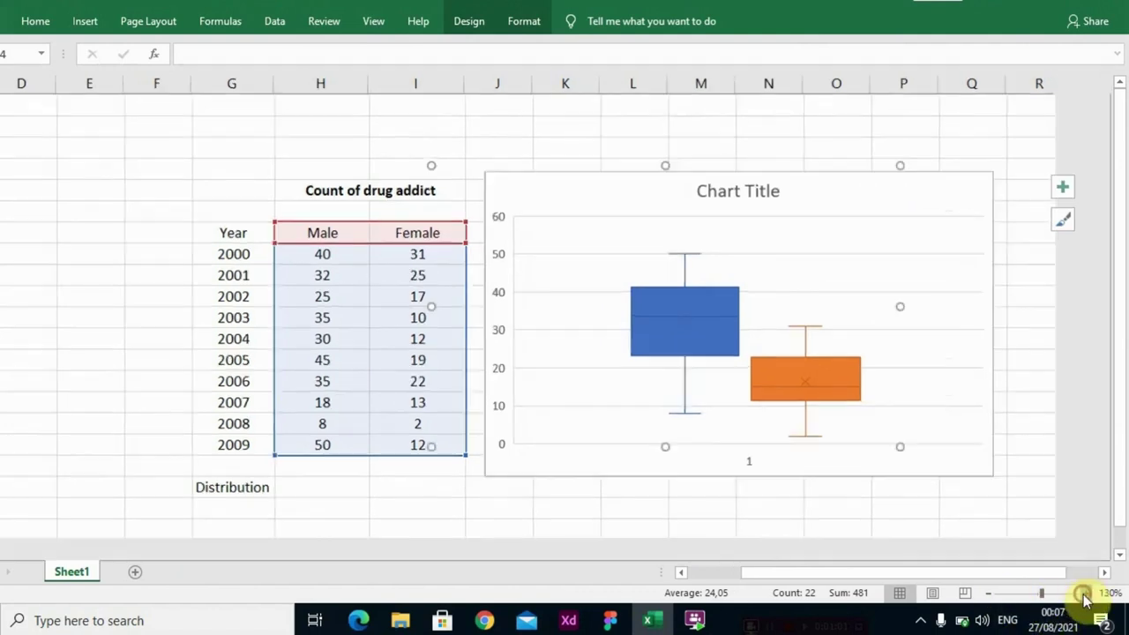
left_click(783, 198)
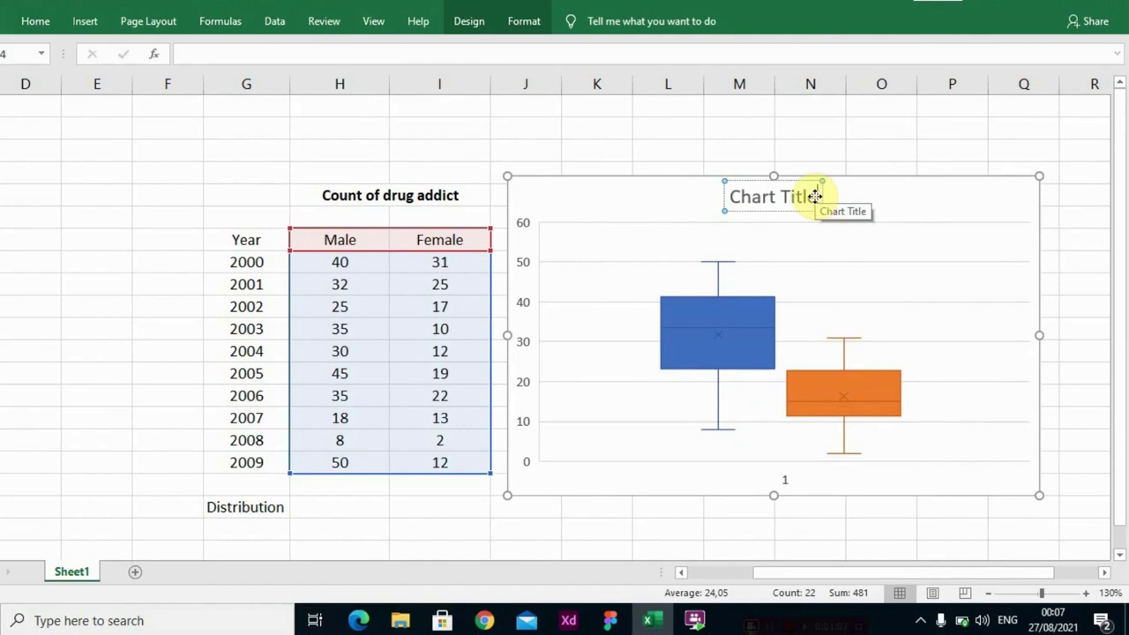
Retitle the chart 'A Box plot showing the distribution of drug addicts by gender'
key("BackSpace")
key("BackSpace")
key("BackSpace")
key("BackSpace")
key("BackSpace")
key("BackSpace")
key("BackSpace")
key("BackSpace")
key("BackSpace")
key("BackSpace")
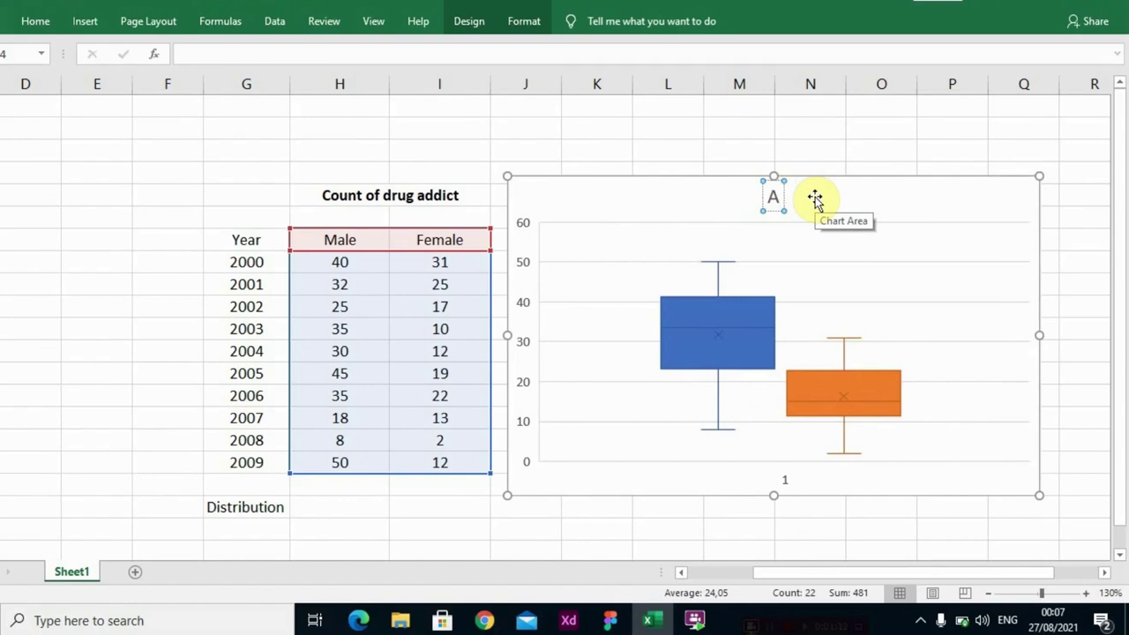
type("A Box")
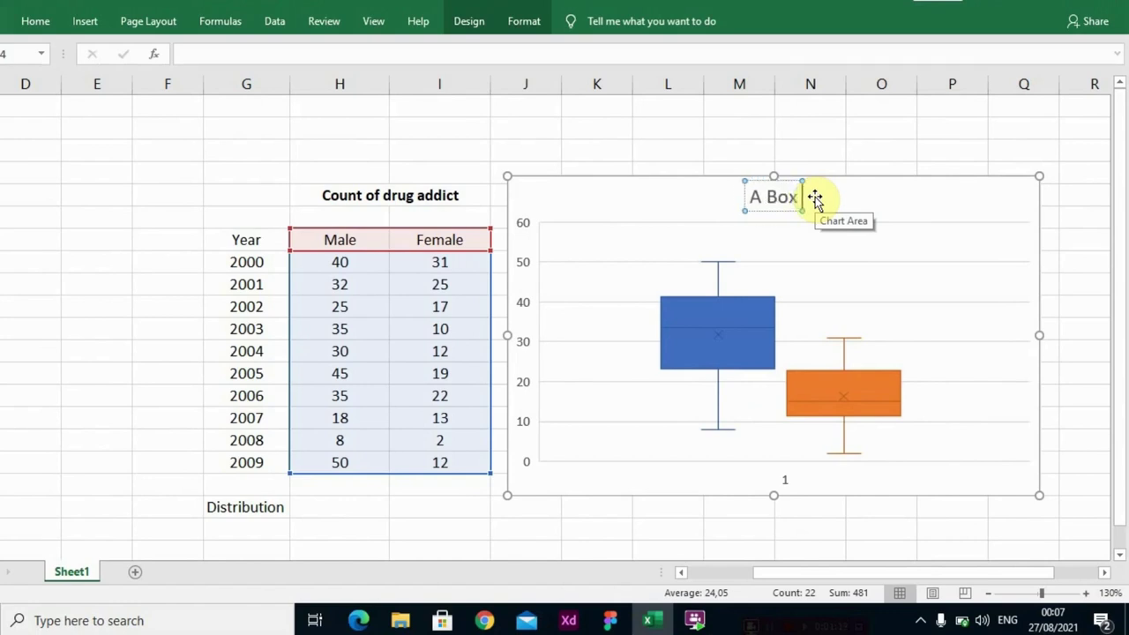
type(" plot sh")
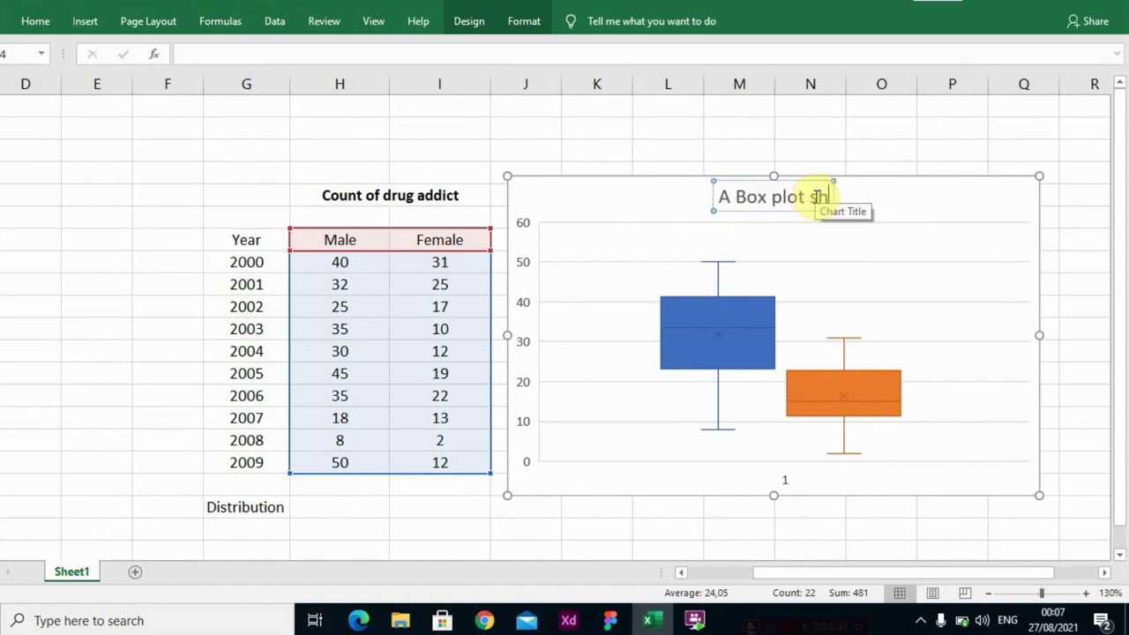
type("owin")
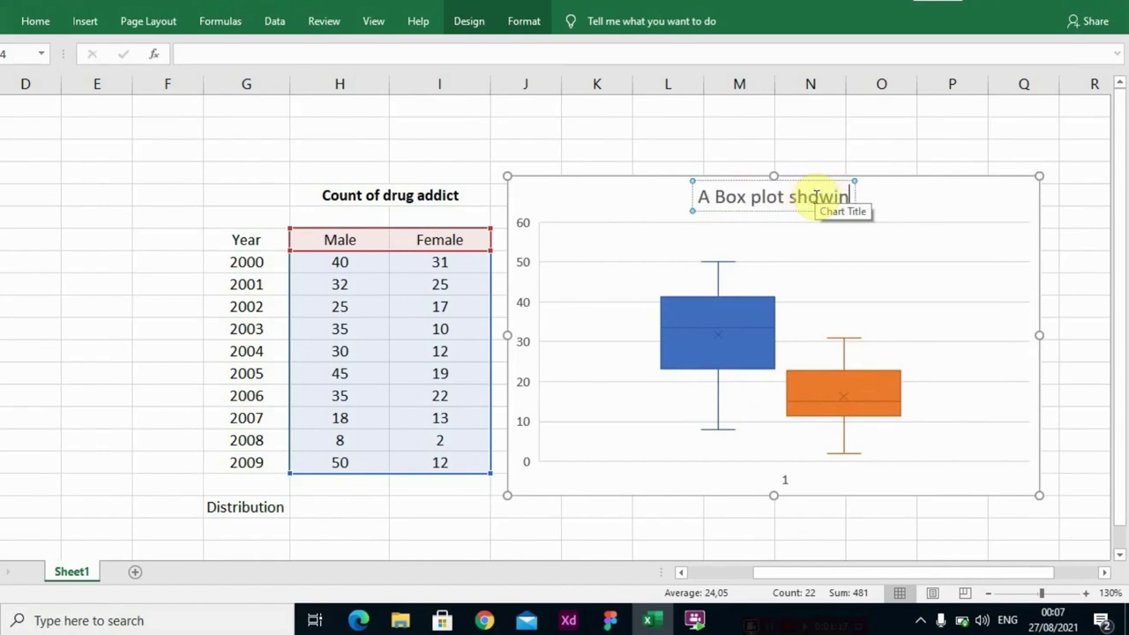
type("g the di")
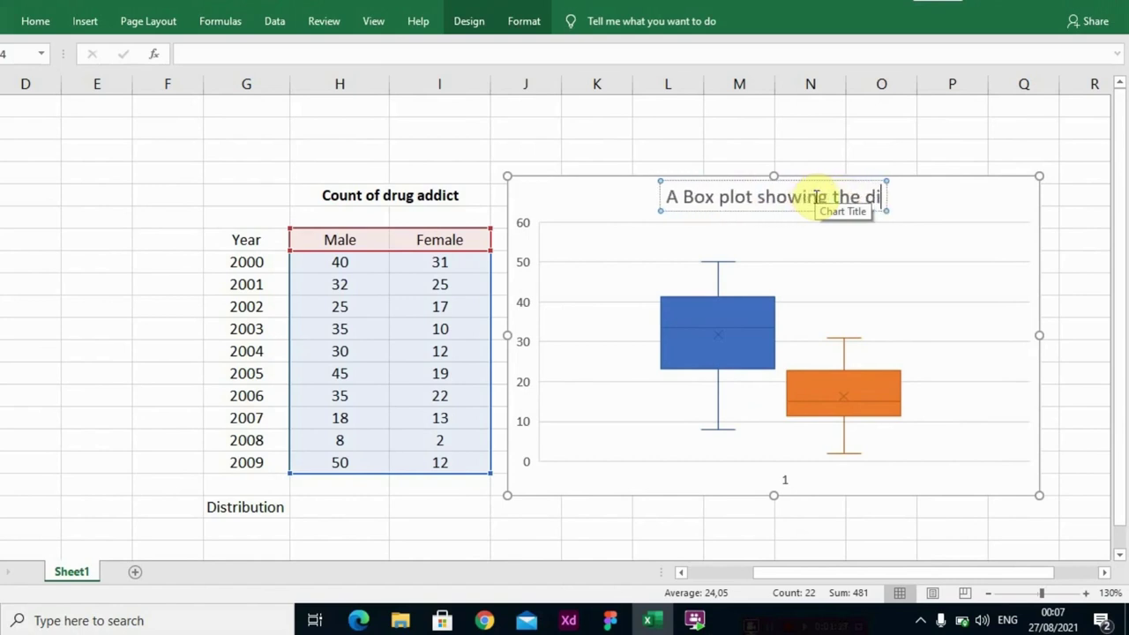
type("stributi")
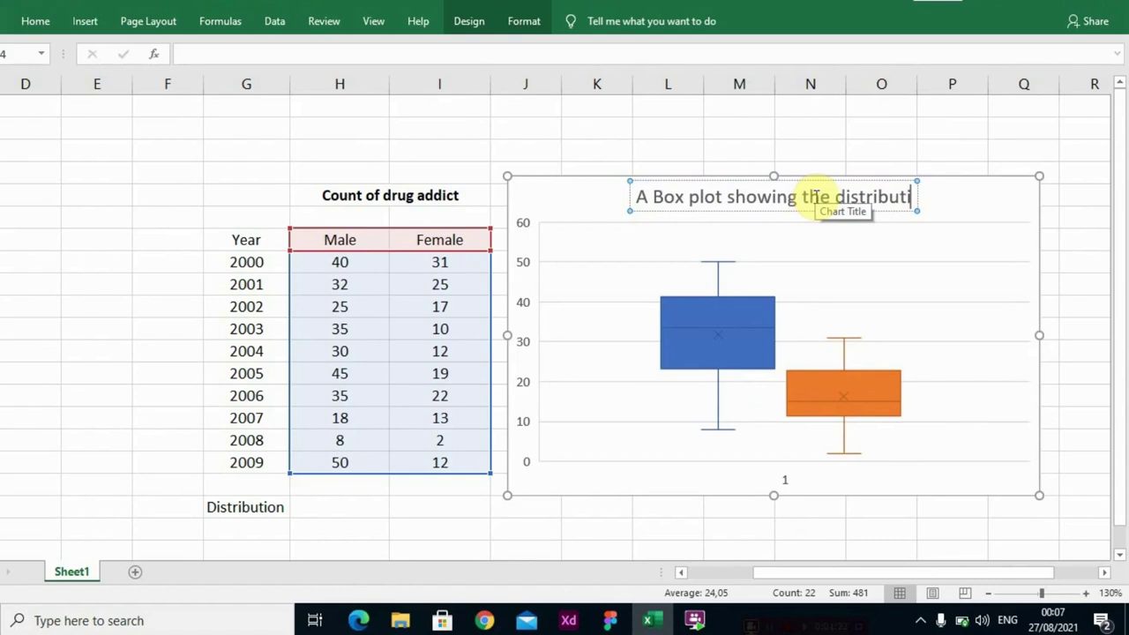
type("on of")
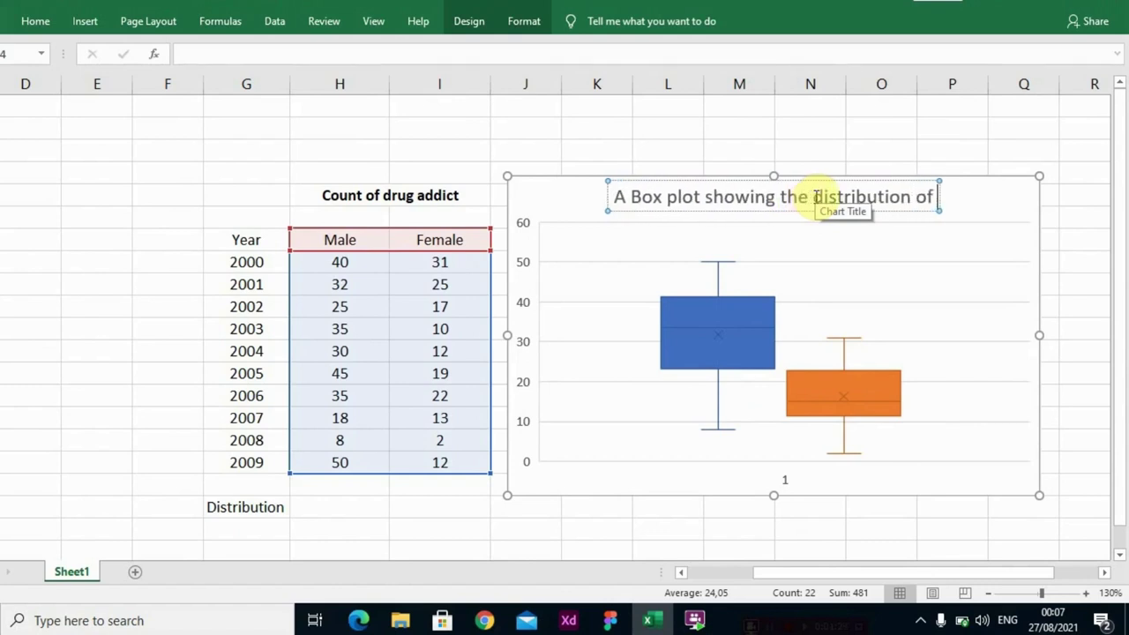
type(" drug add")
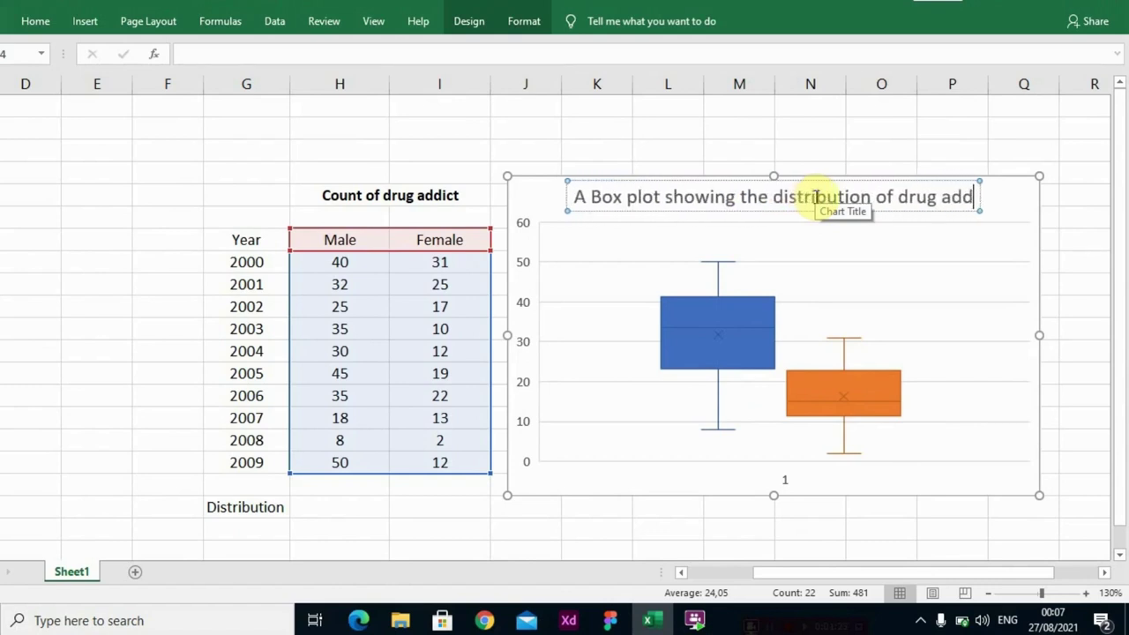
type("icts b")
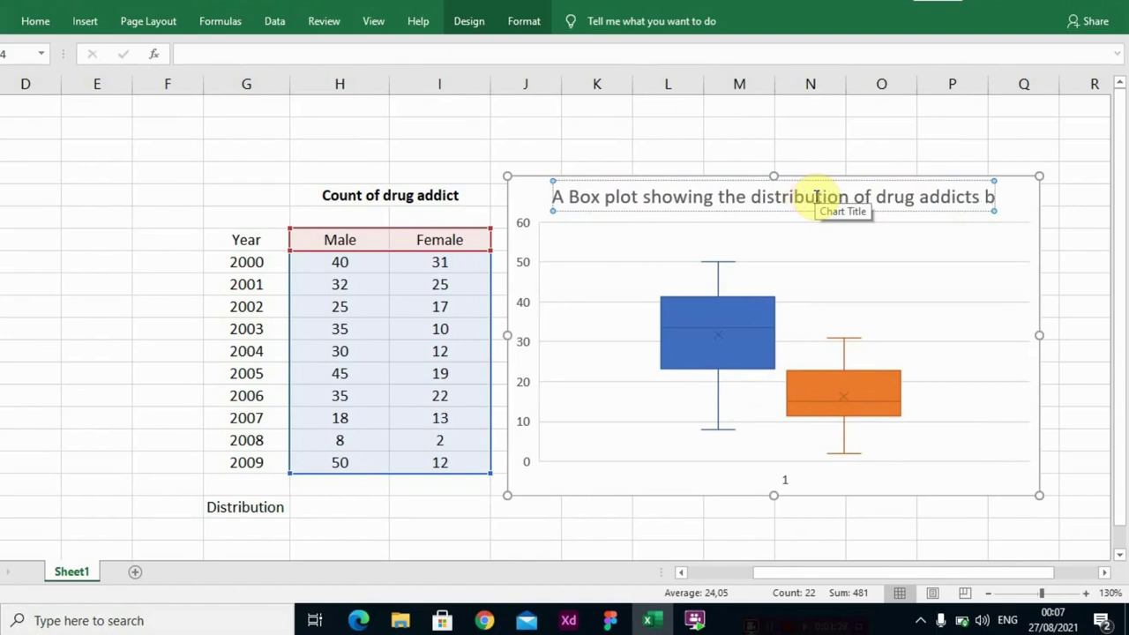
type("y gem")
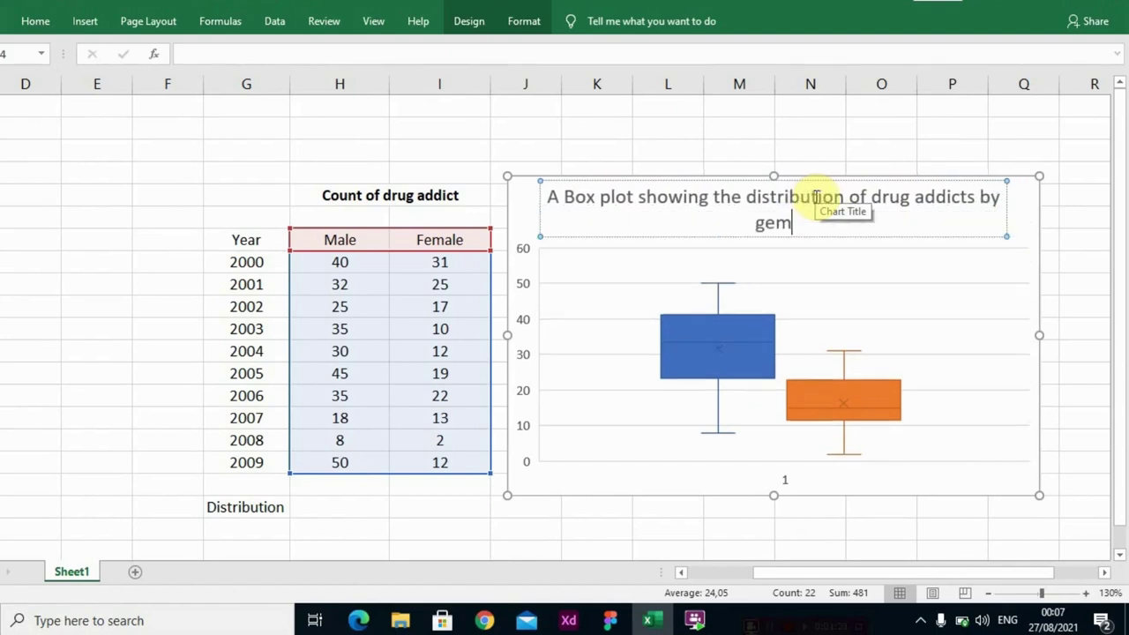
key("BackSpace")
type("nder")
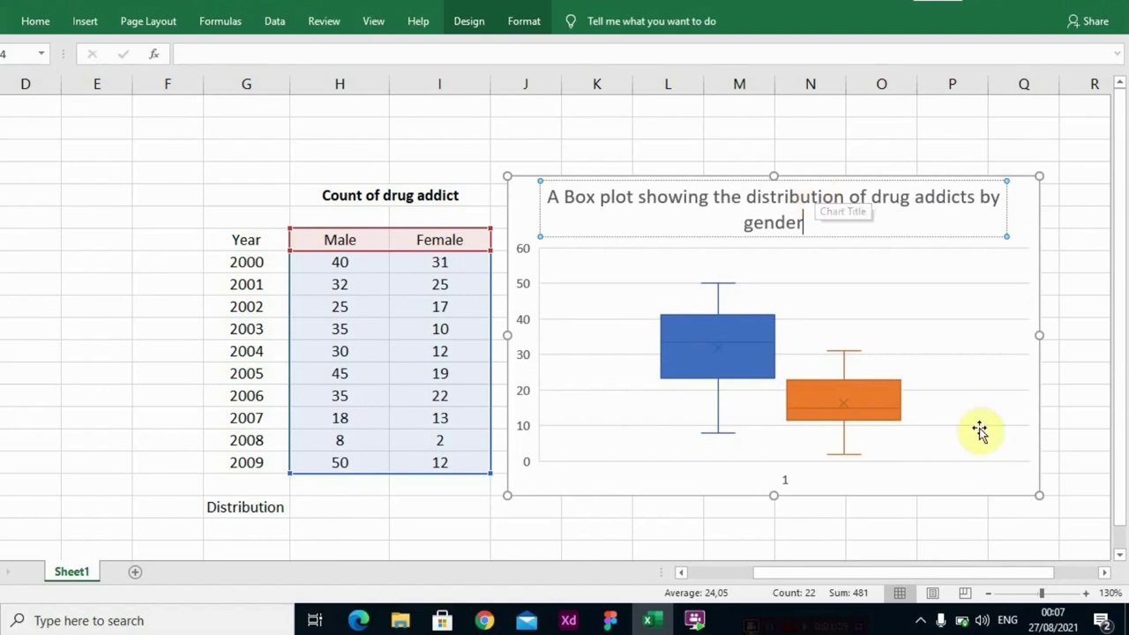
left_click(993, 477)
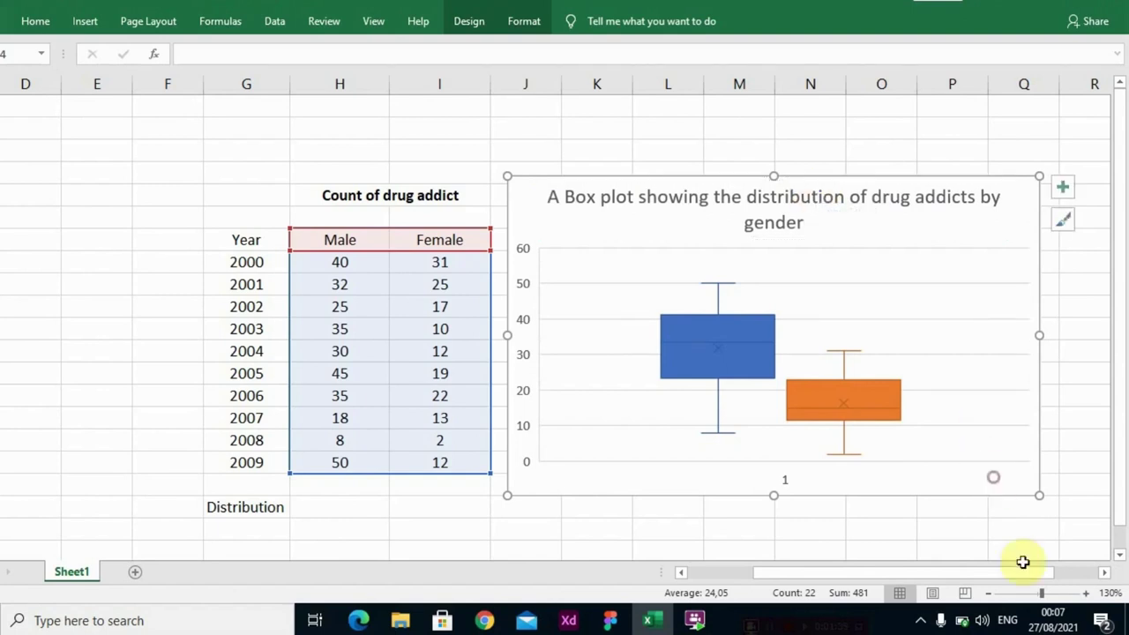
Nudge the titled box plot up and to the right beside the table
left_click(1105, 572)
left_click(1108, 575)
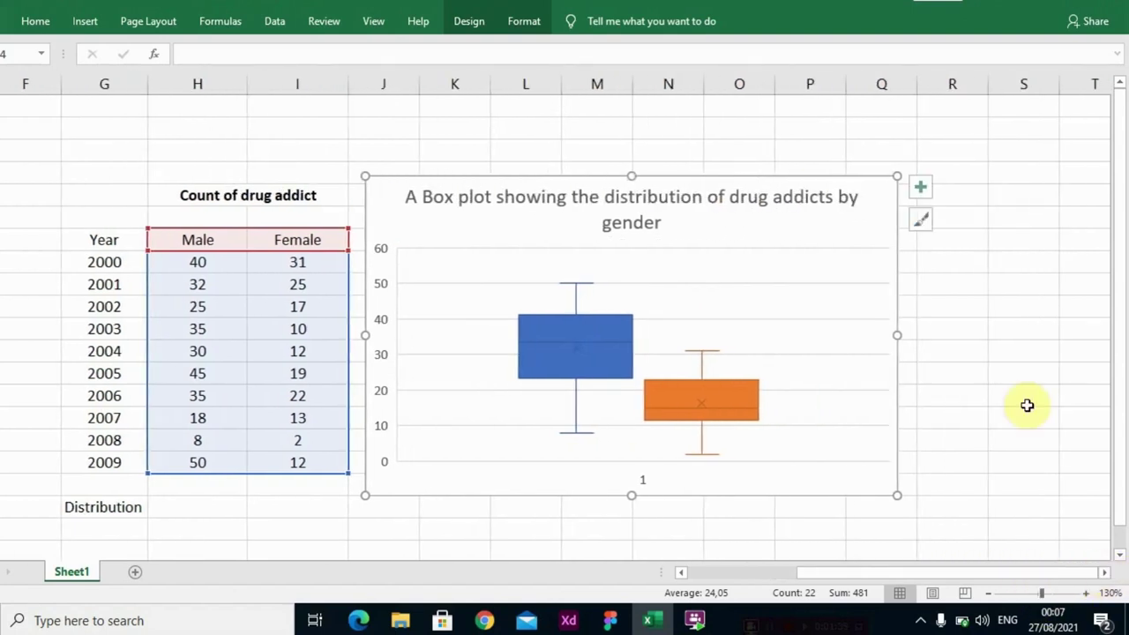
left_click(773, 231)
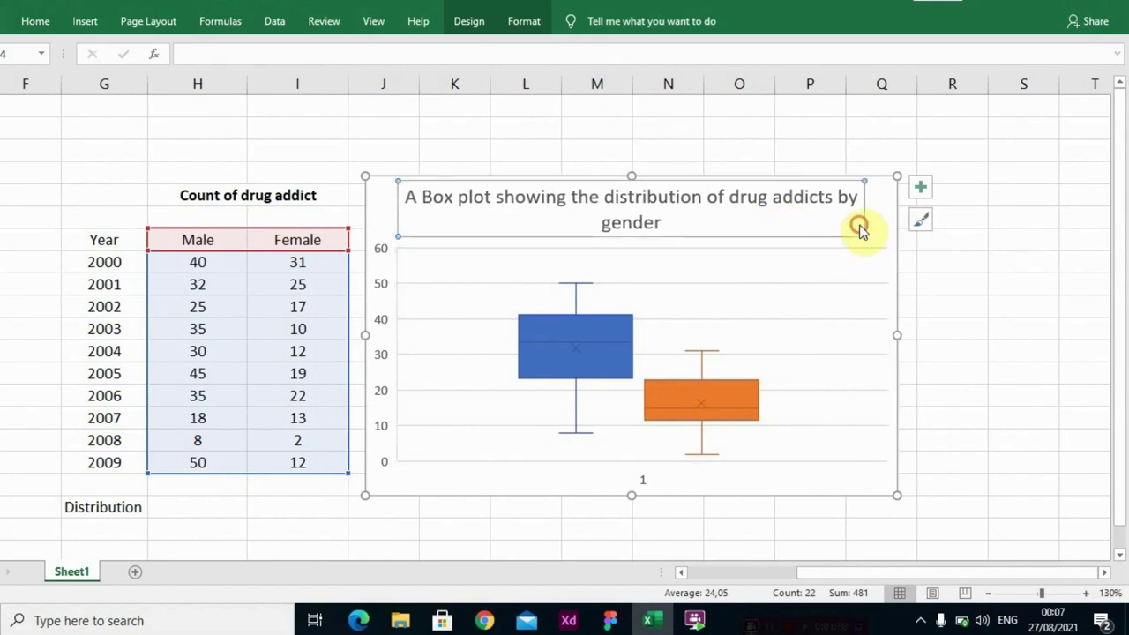
left_click_drag(879, 220, 938, 187)
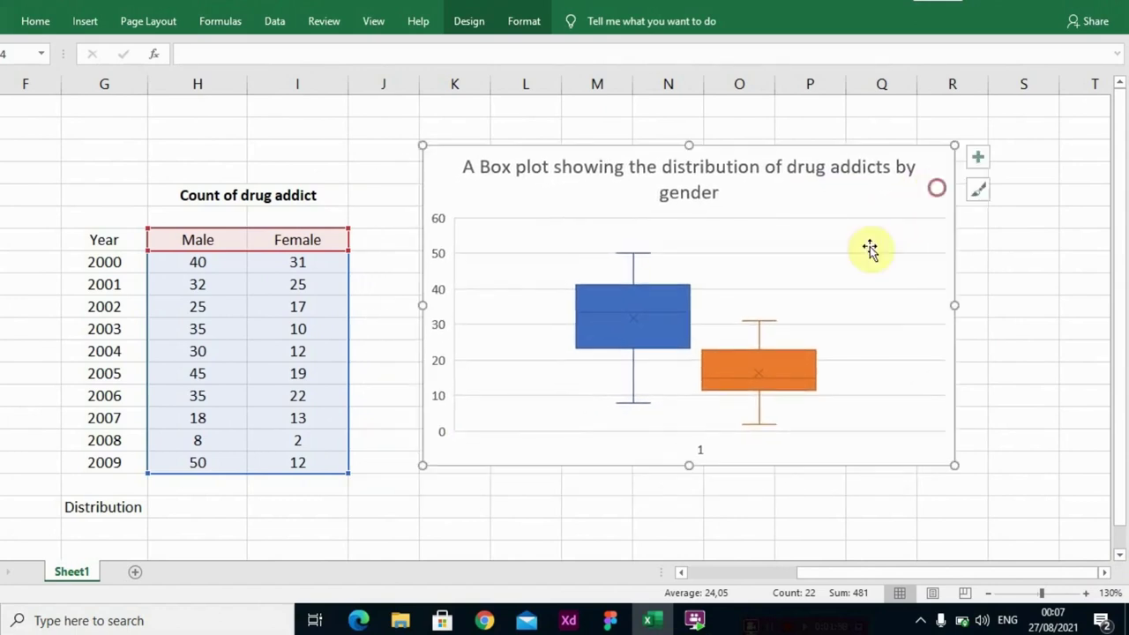
mouse_move(641, 409)
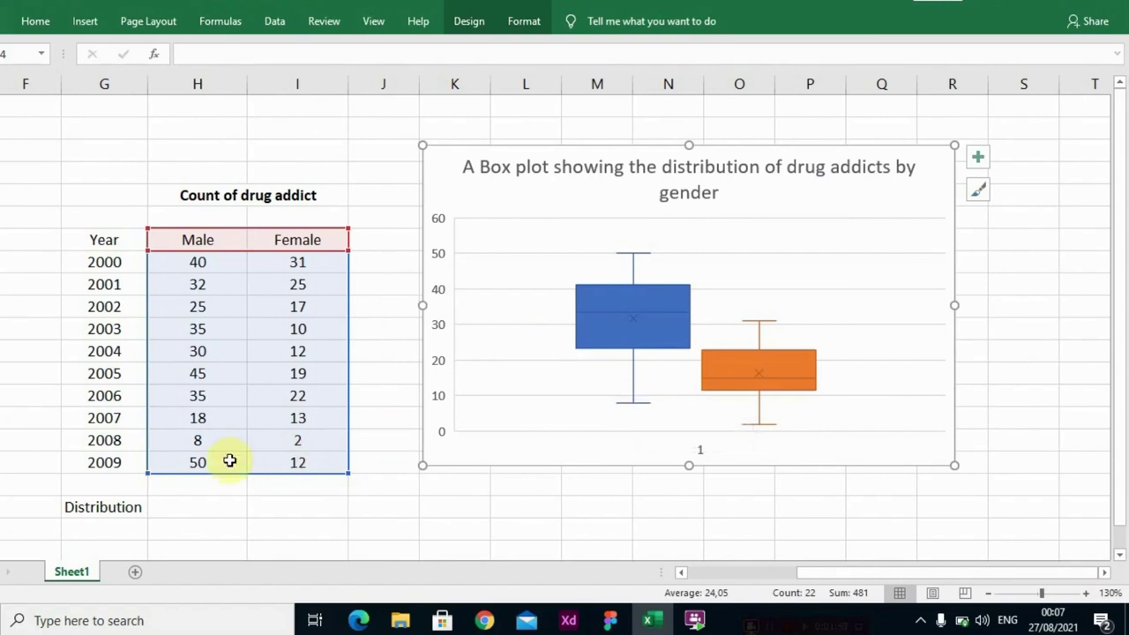
left_click(199, 442)
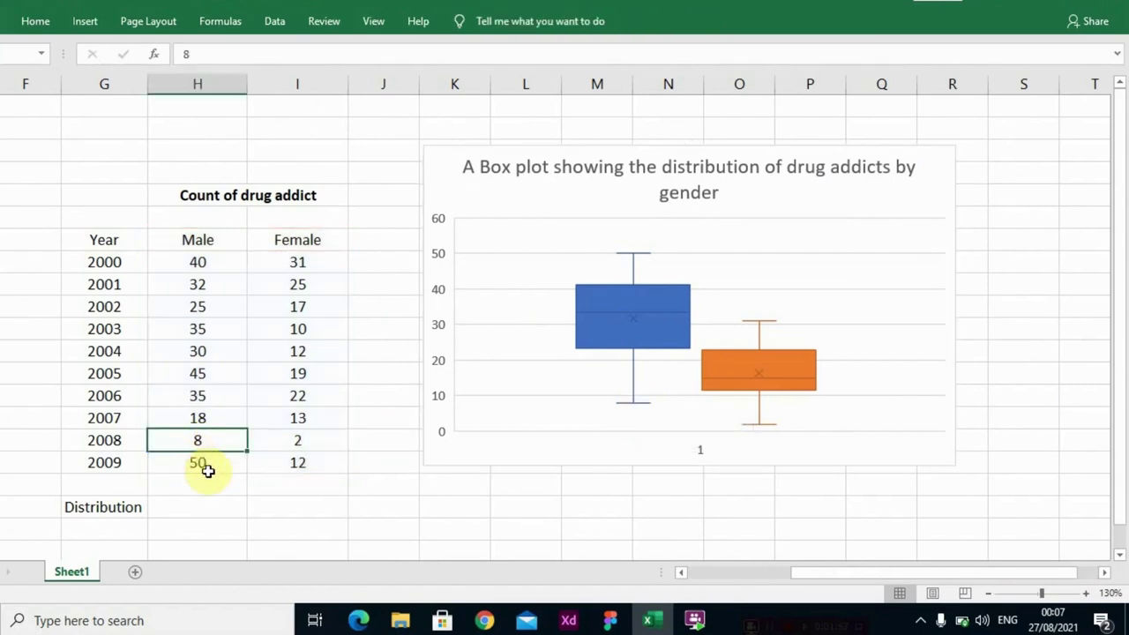
left_click(207, 465)
left_click(204, 441)
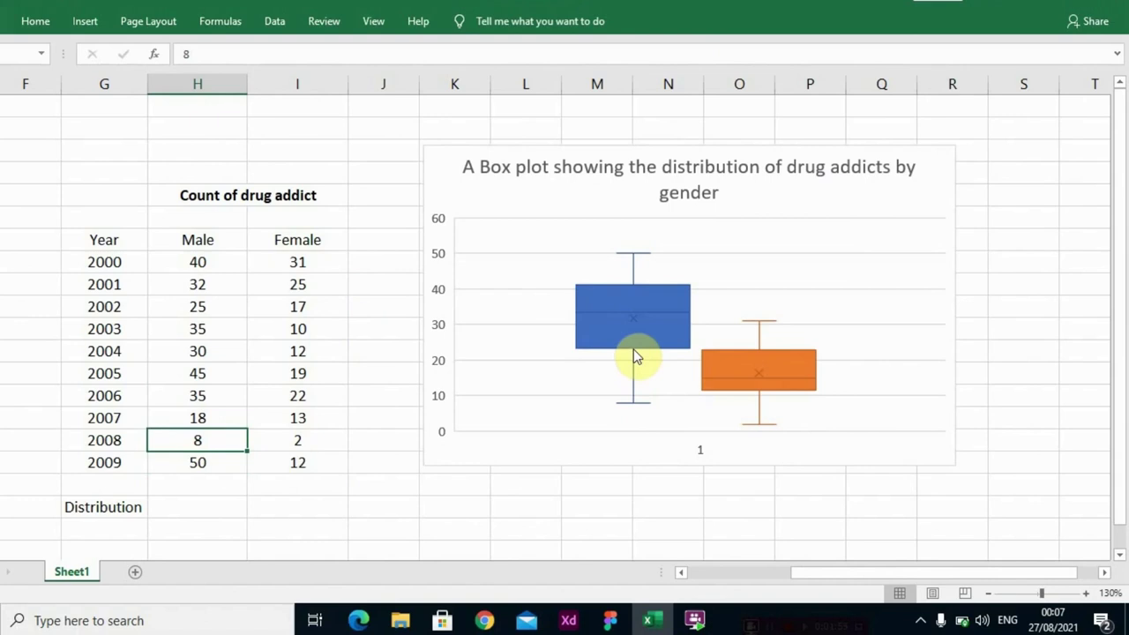
mouse_move(642, 356)
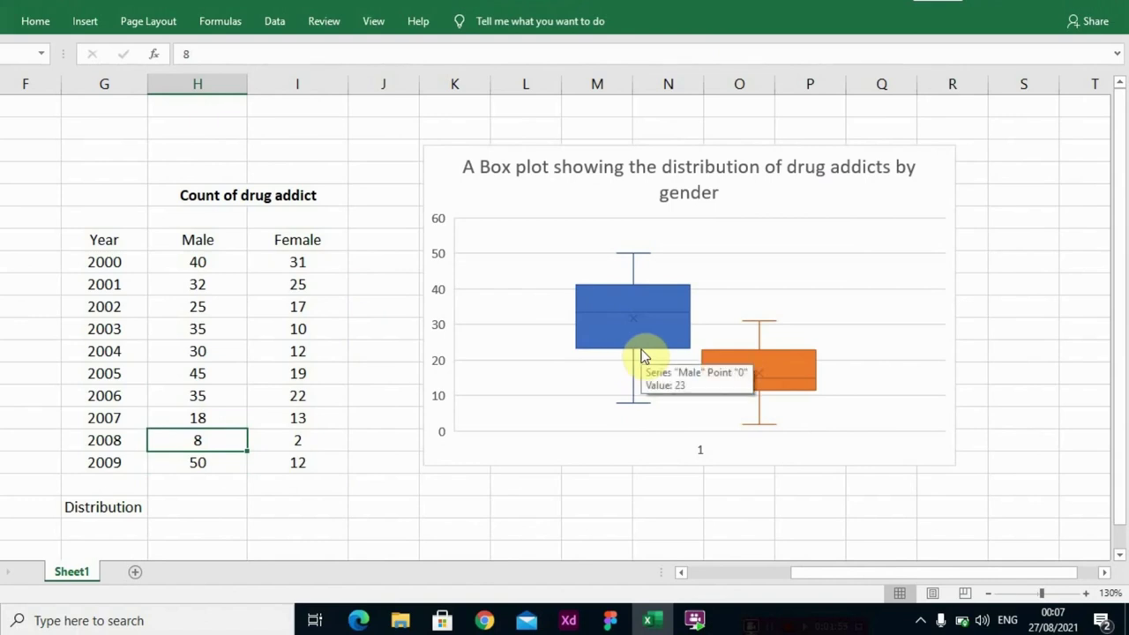
mouse_move(663, 317)
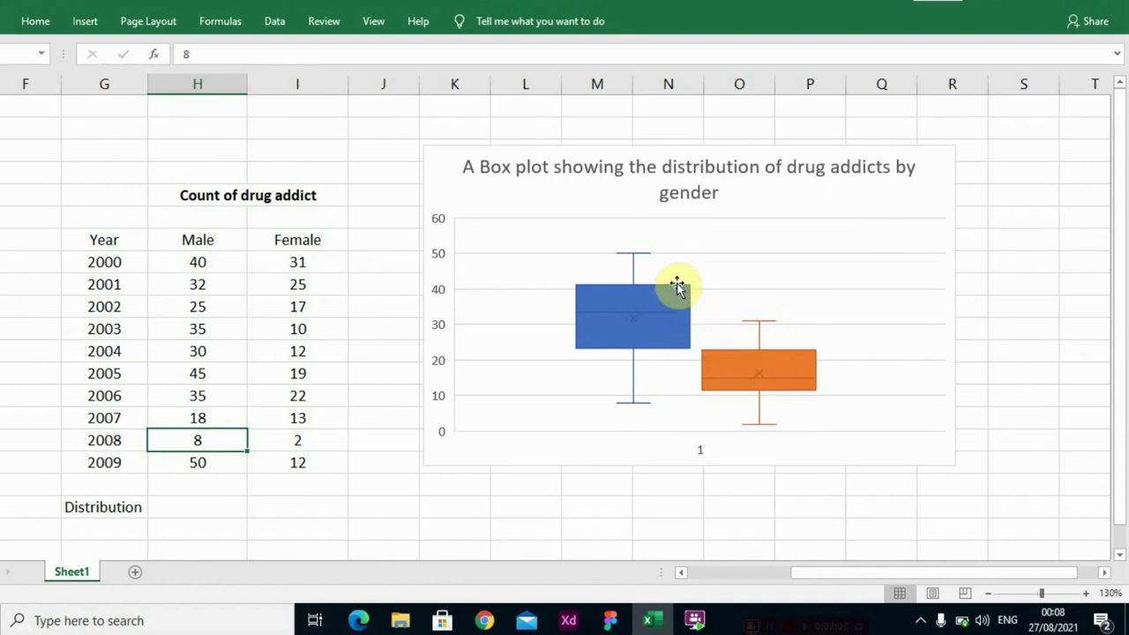
mouse_move(676, 292)
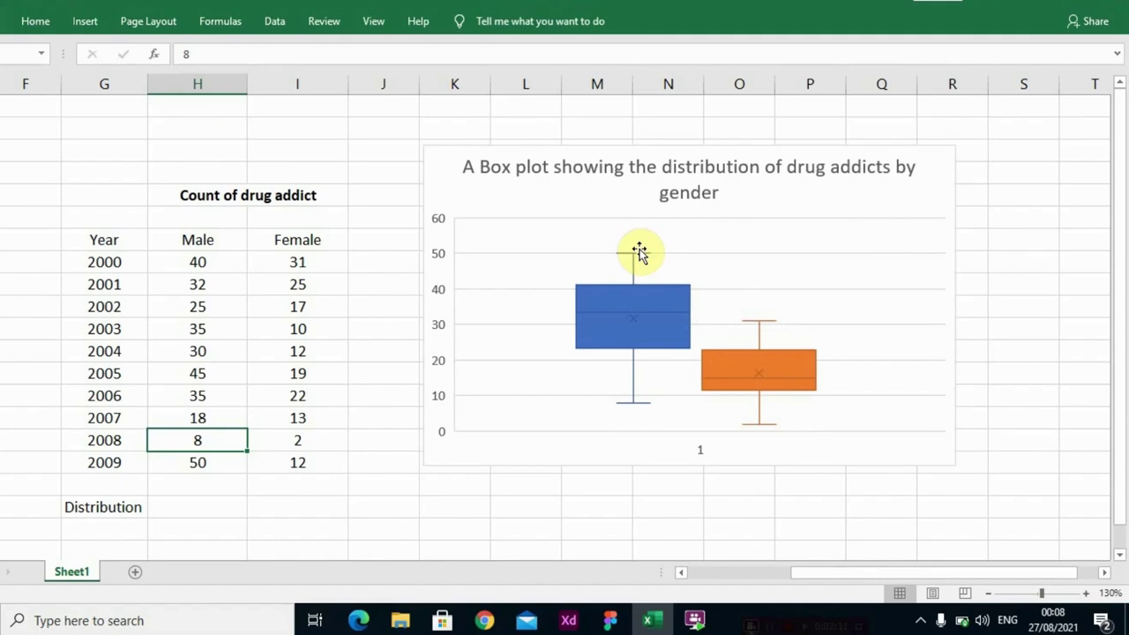
mouse_move(643, 259)
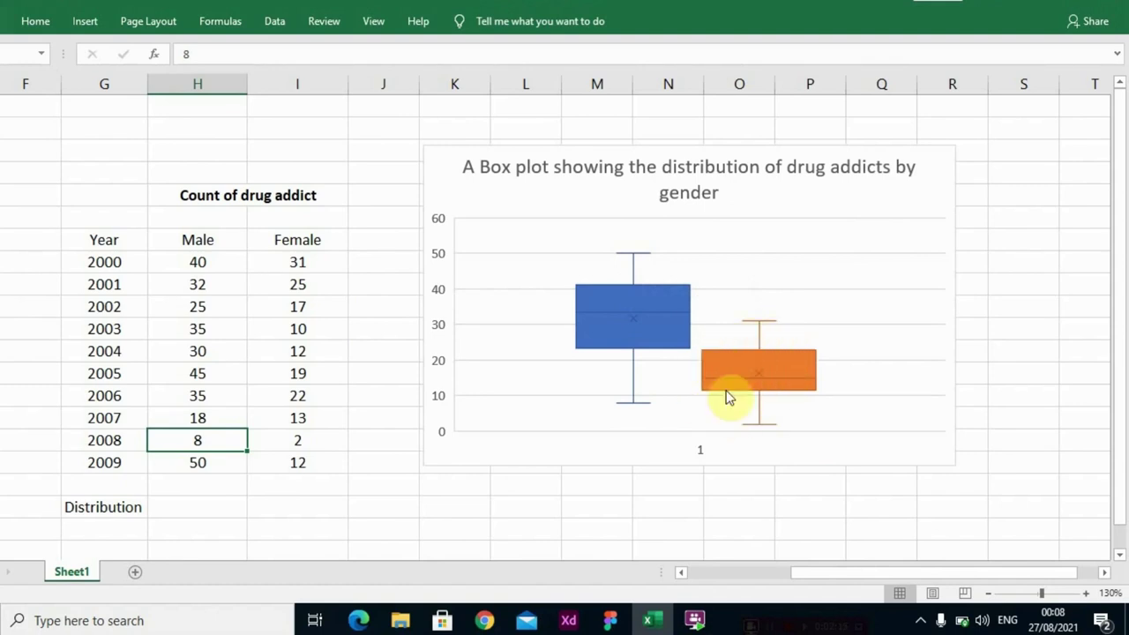
left_click(390, 522)
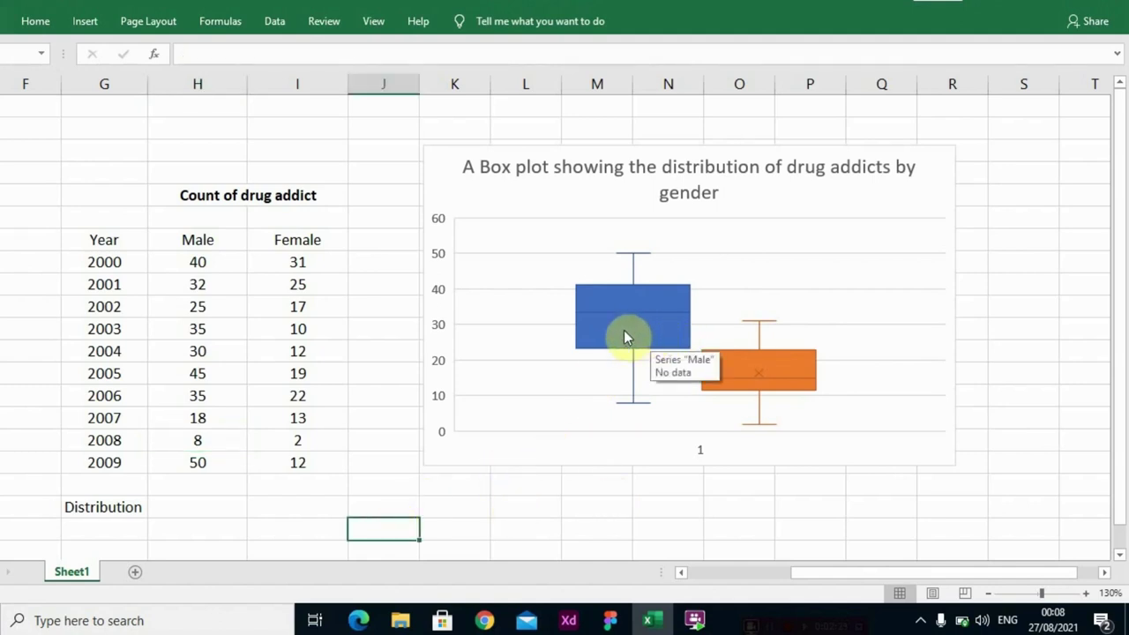
mouse_move(631, 326)
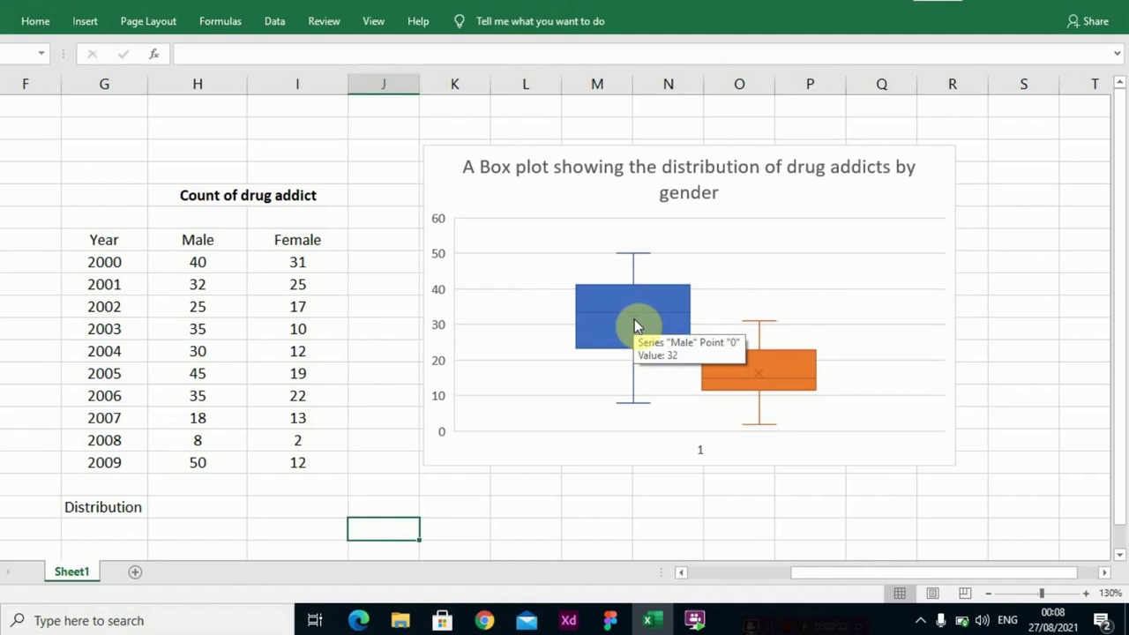
mouse_move(758, 374)
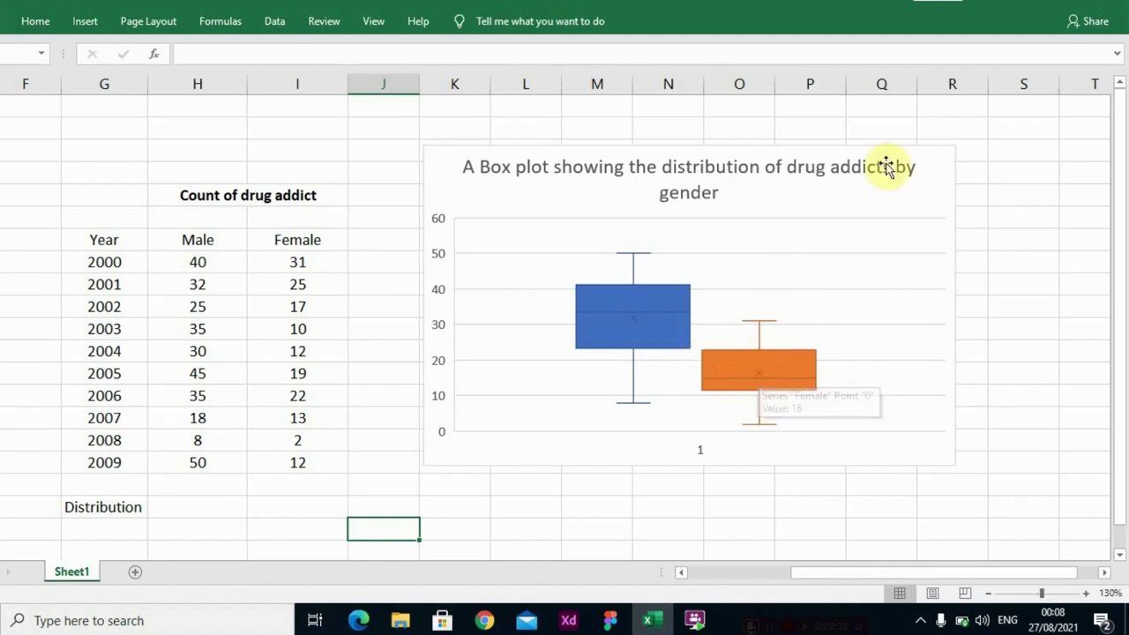
left_click(891, 203)
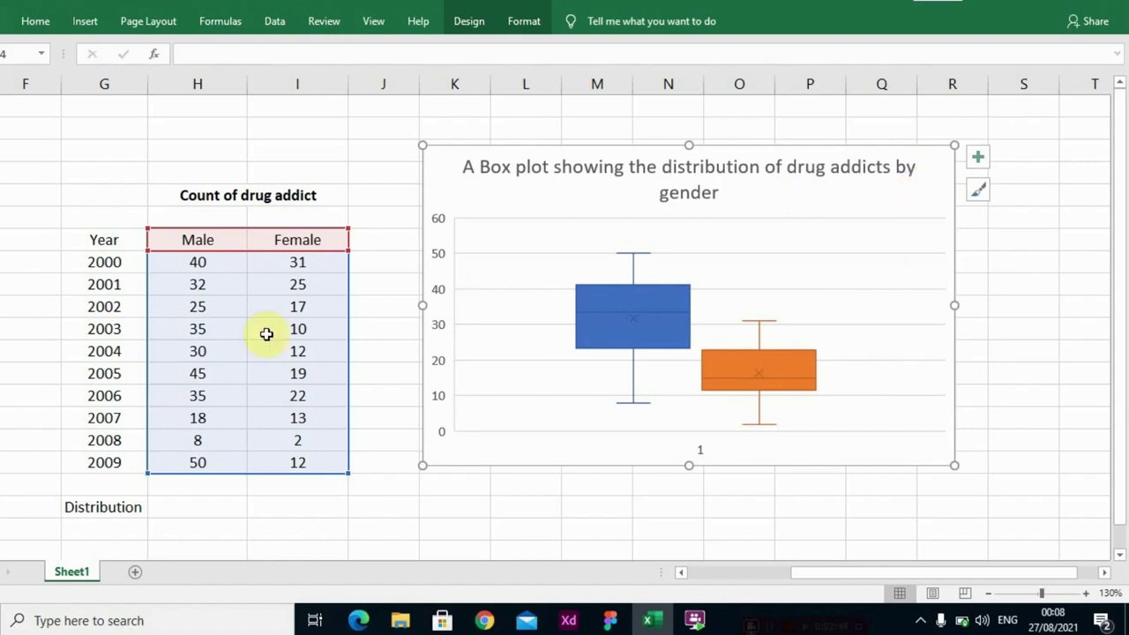
Label the Distribution row 'left skewed' under Male and 'Right skewed' under Female
left_click(222, 266)
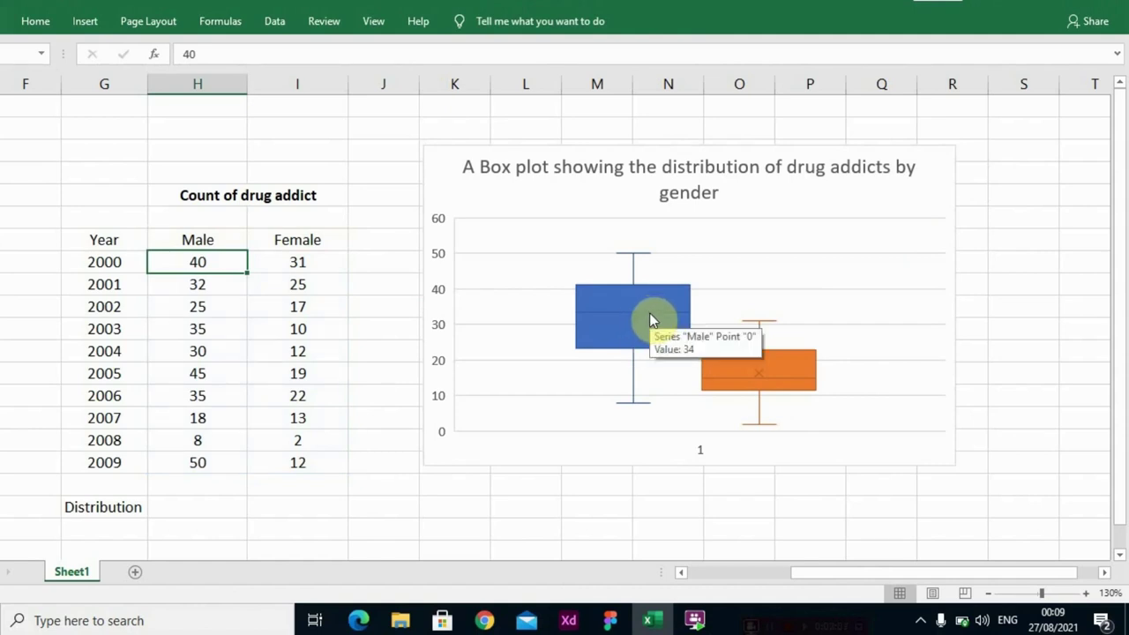
left_click(193, 508)
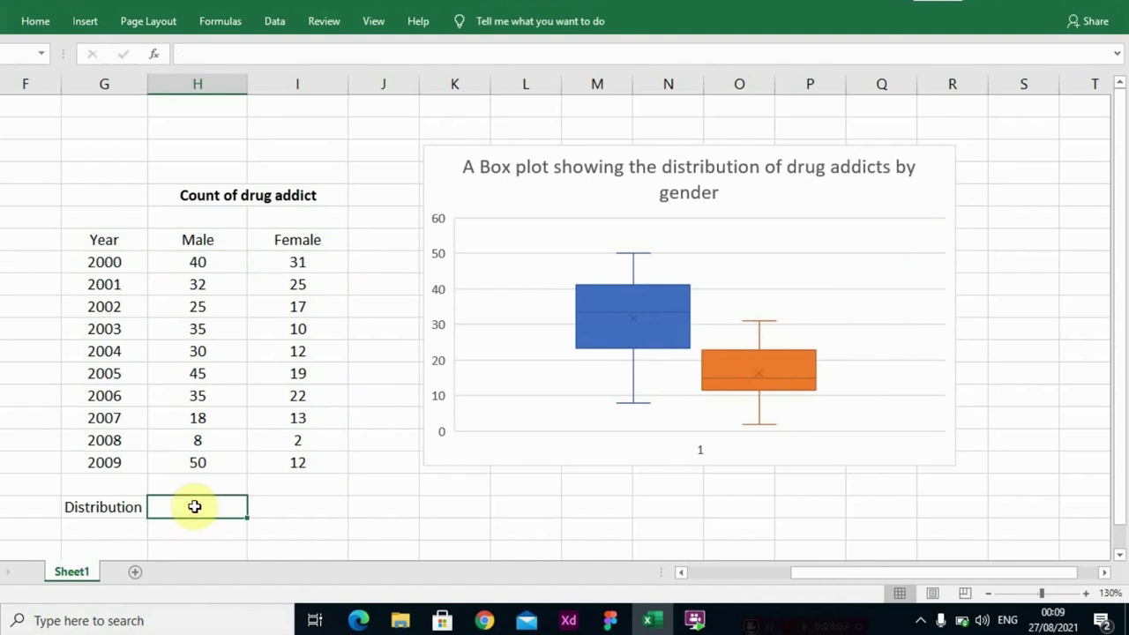
type("left")
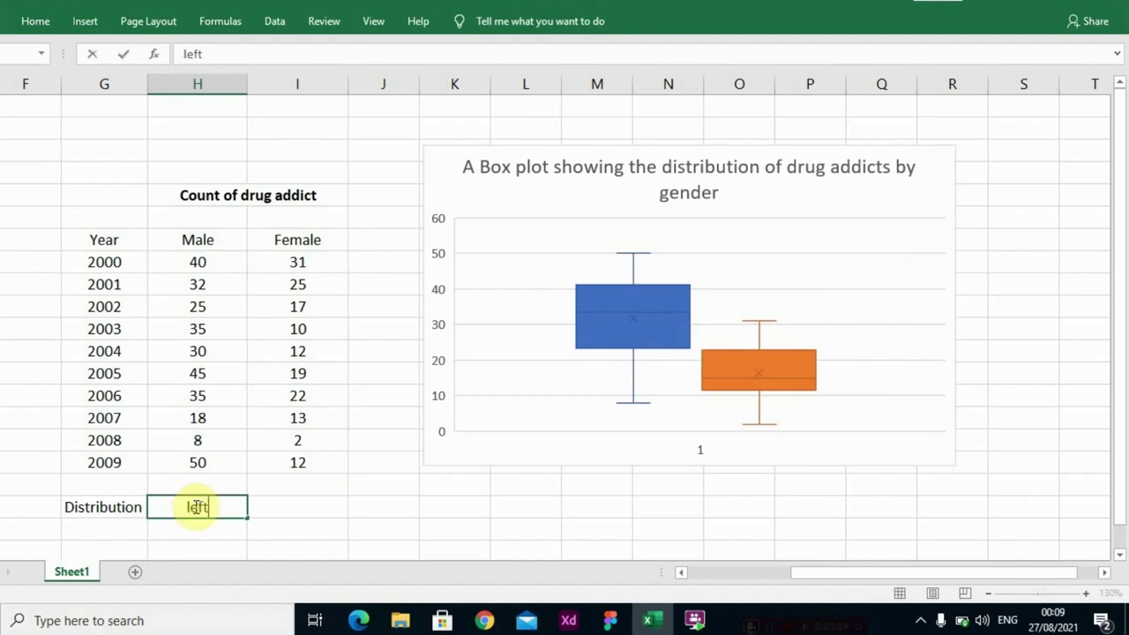
type(" skew")
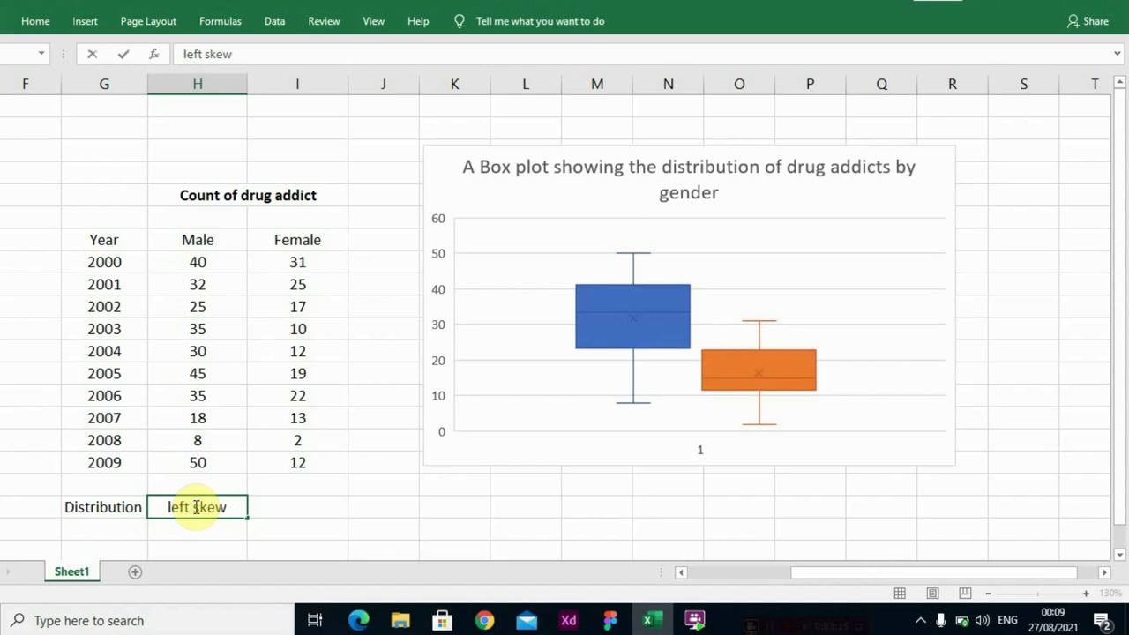
type("ed")
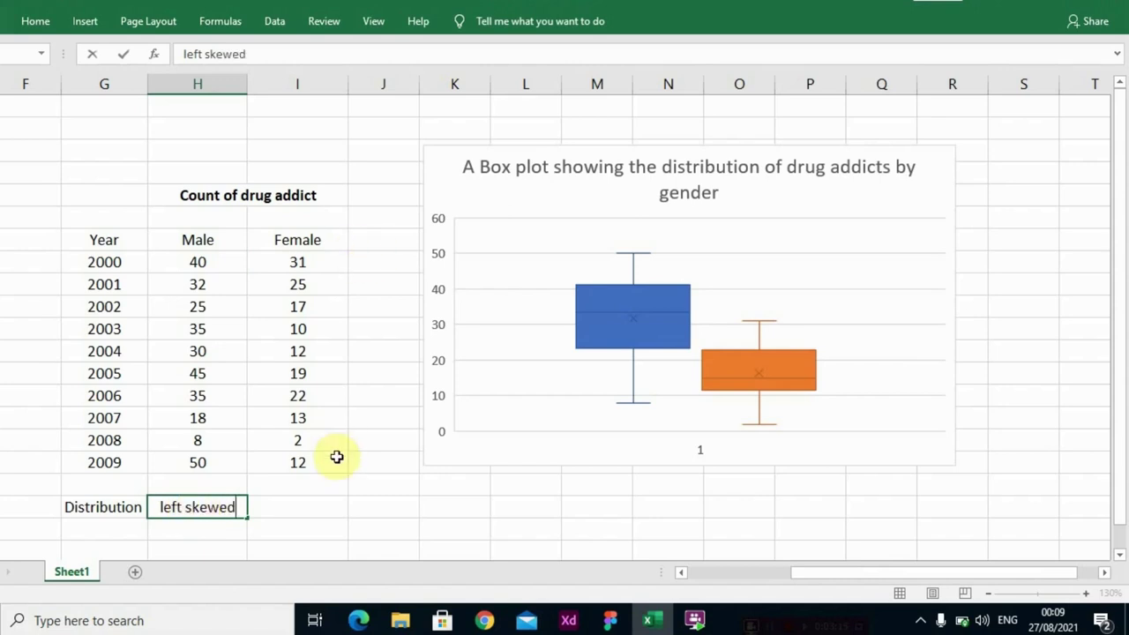
left_click(302, 505)
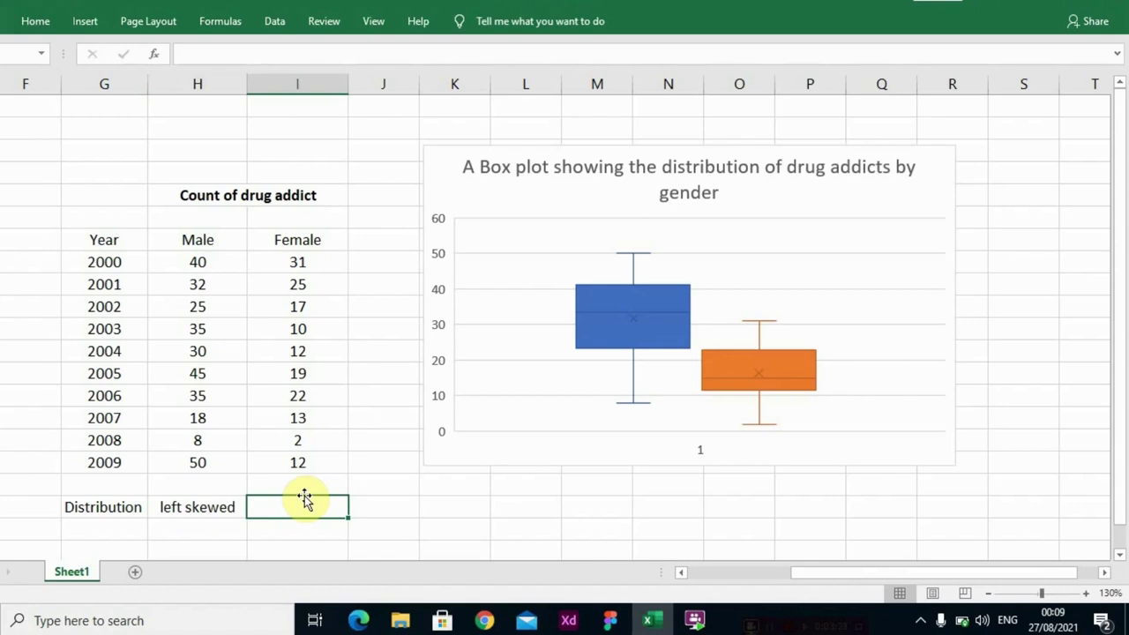
mouse_move(762, 379)
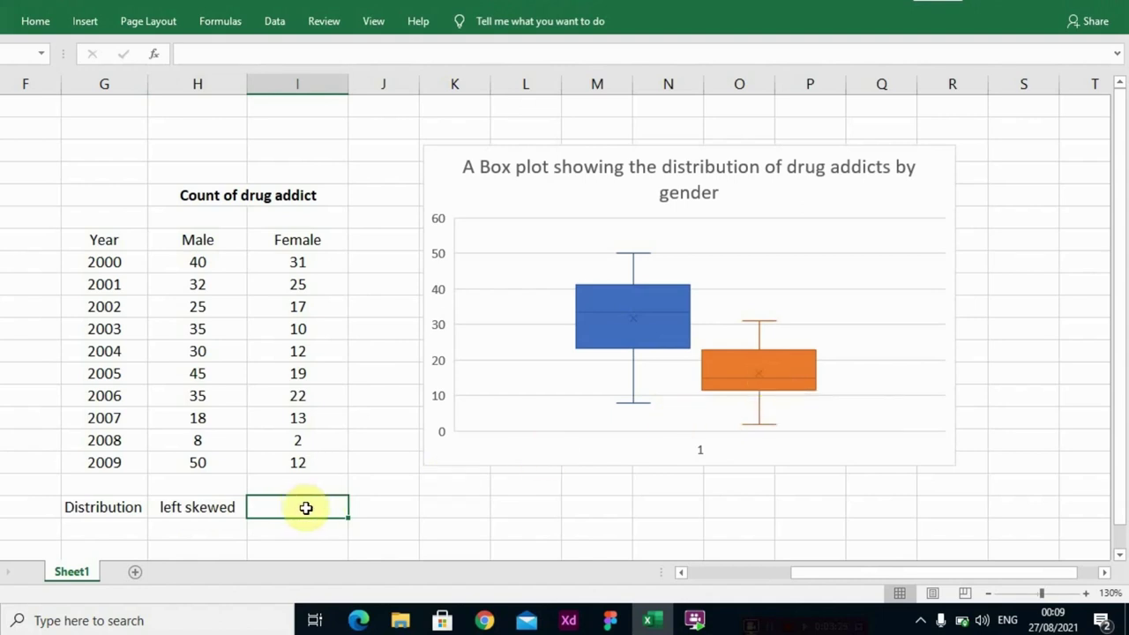
type("Righ")
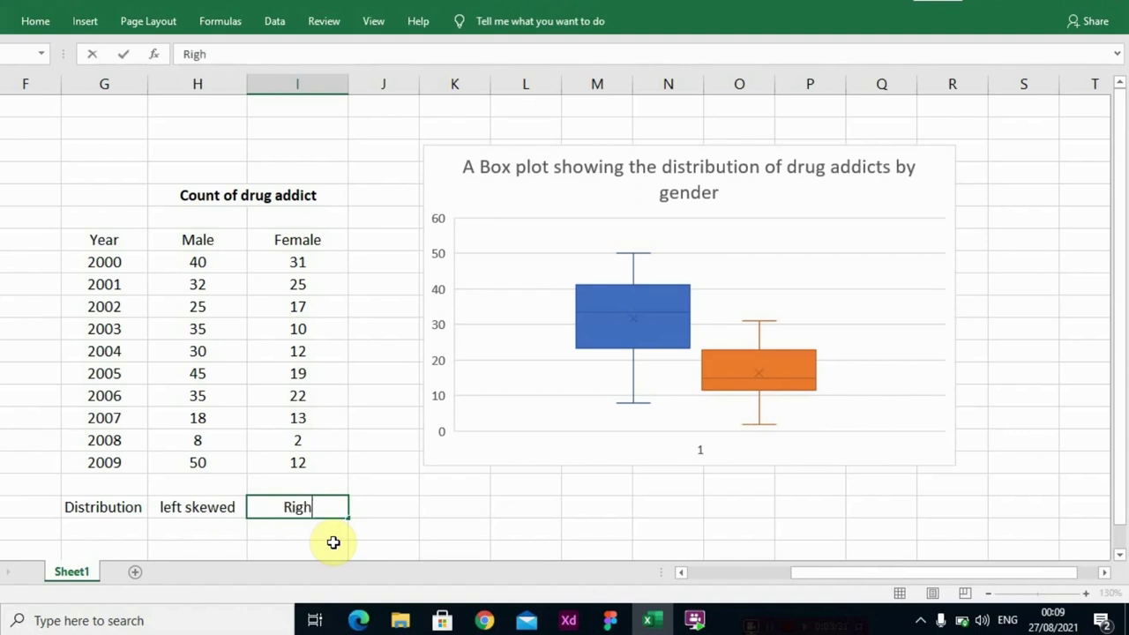
type("t skewed")
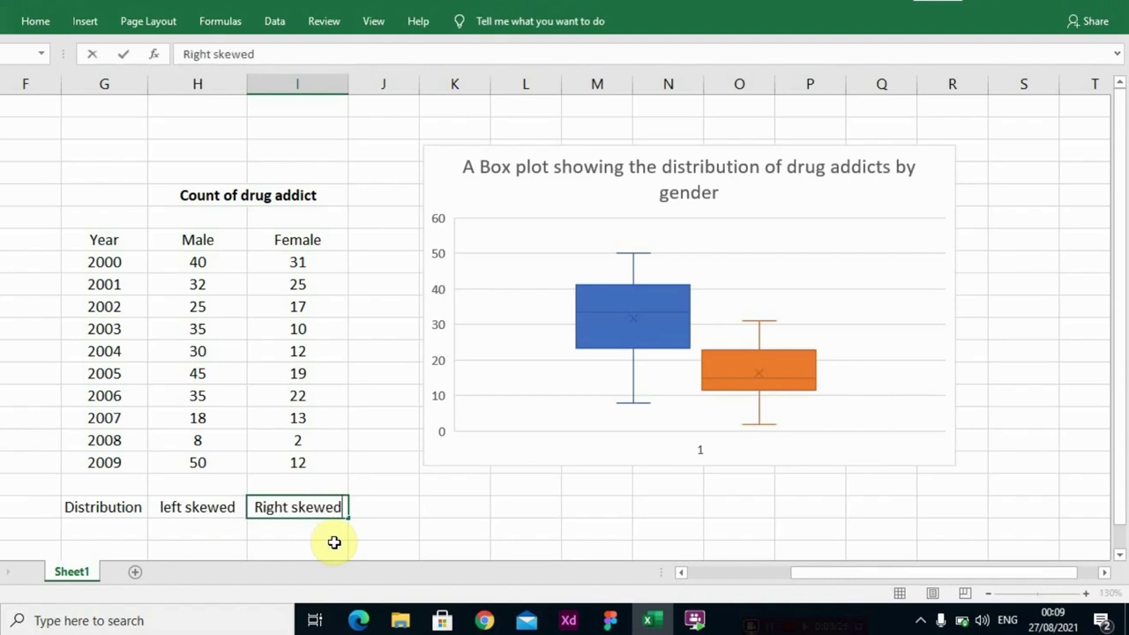
left_click(371, 530)
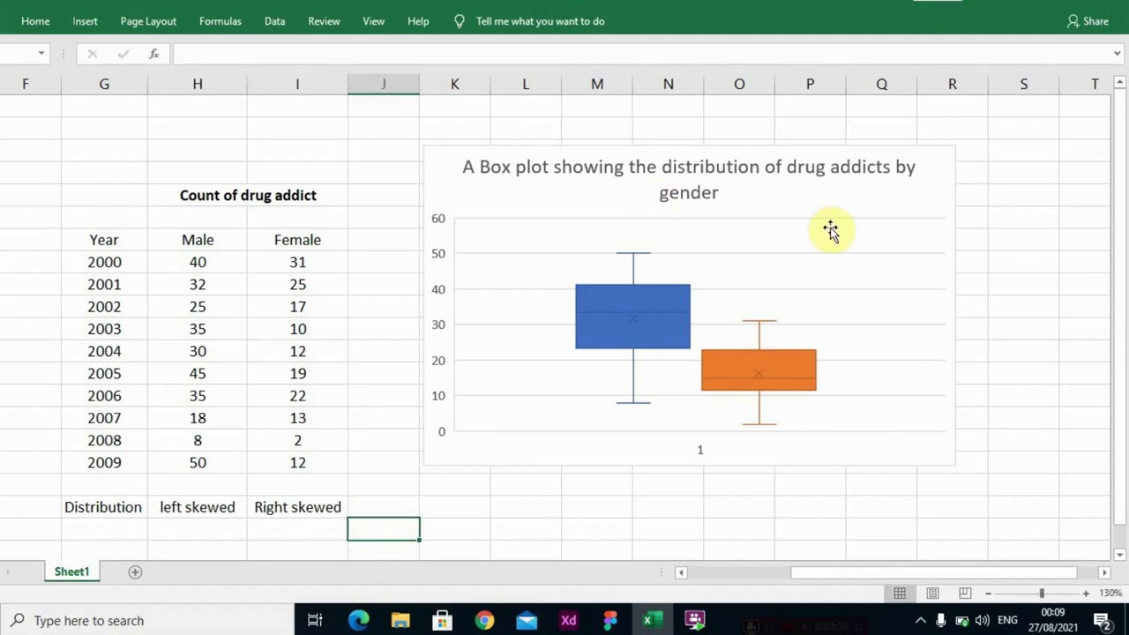
Change the 2006 Male count to 200, creating an outlier in the box plot
left_click(910, 205)
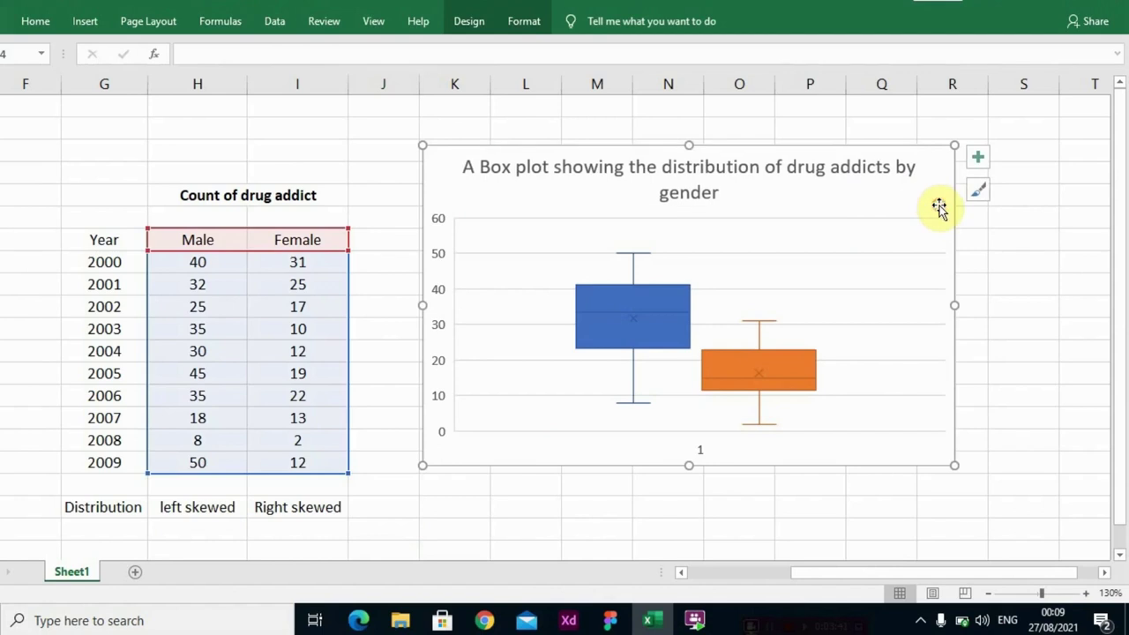
left_click(216, 304)
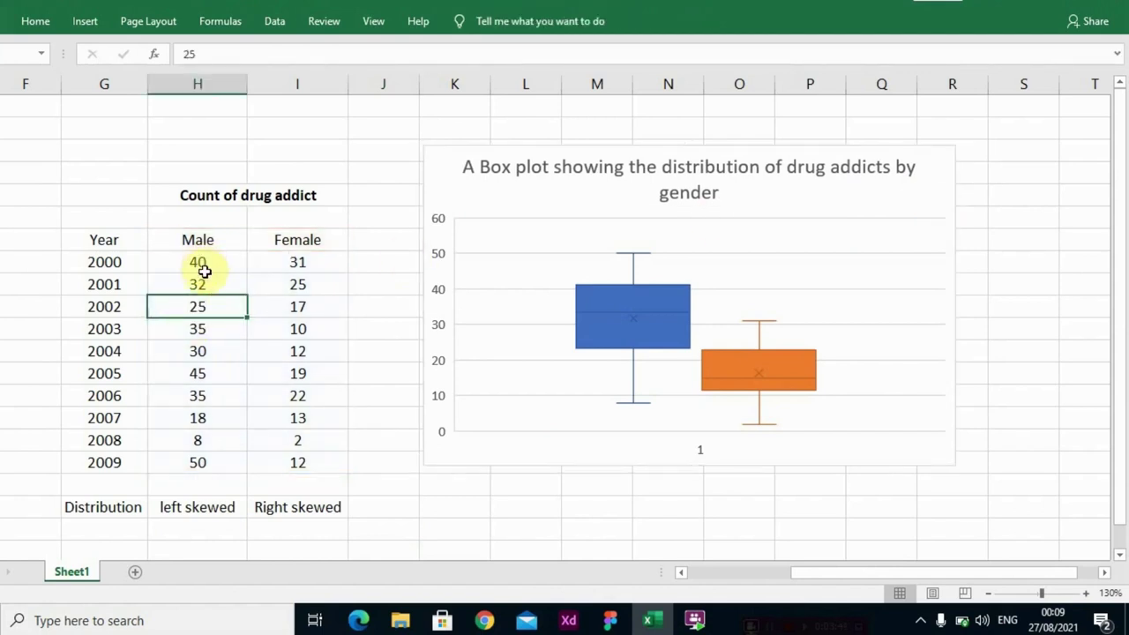
left_click(211, 396)
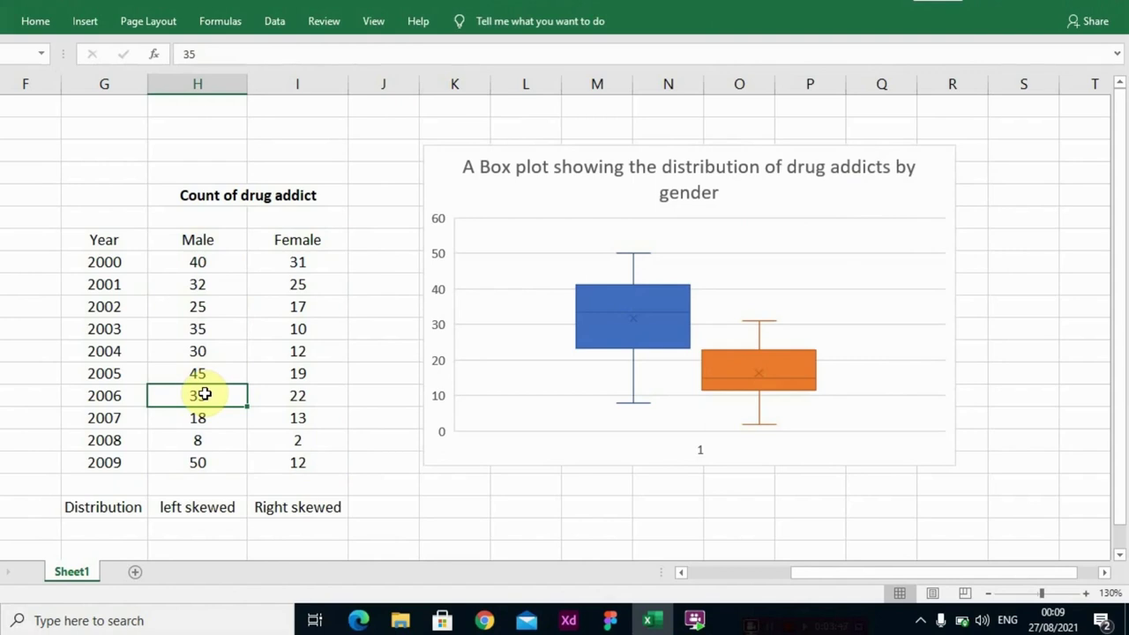
type("2")
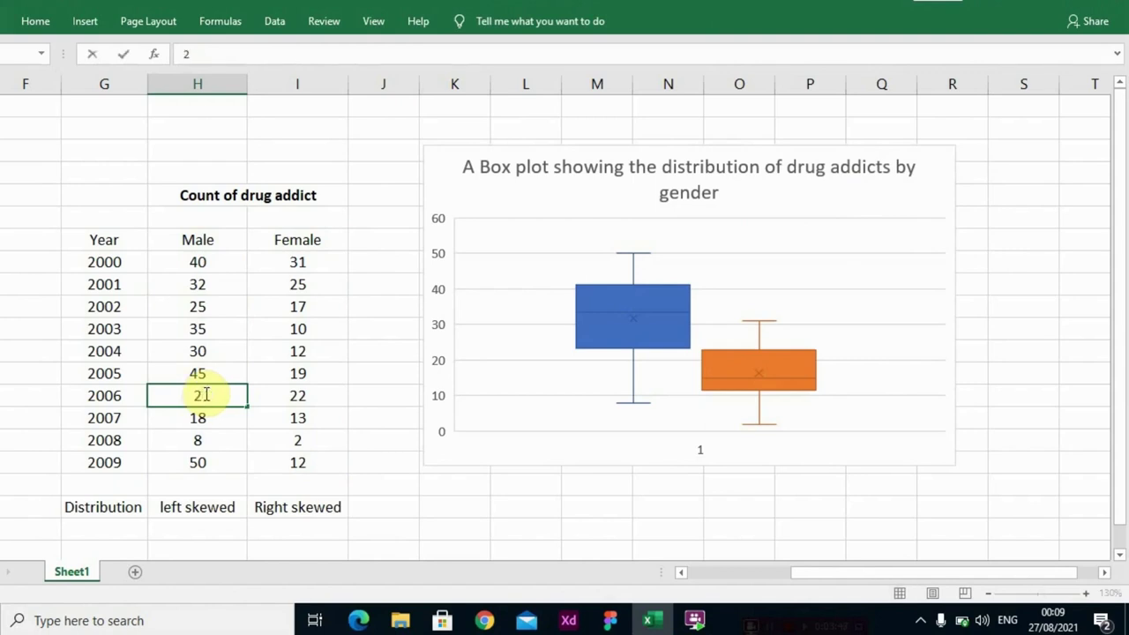
type("00")
key("Return")
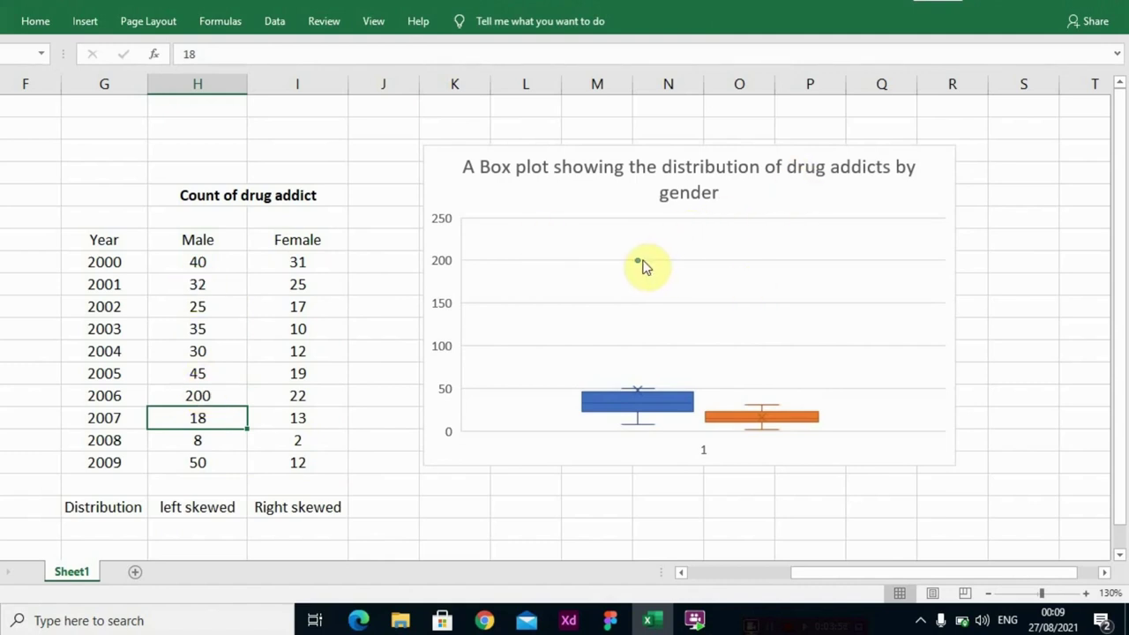
mouse_move(641, 268)
Restore the 2006 Male count to 20 so the outlier disappears
left_click(216, 395)
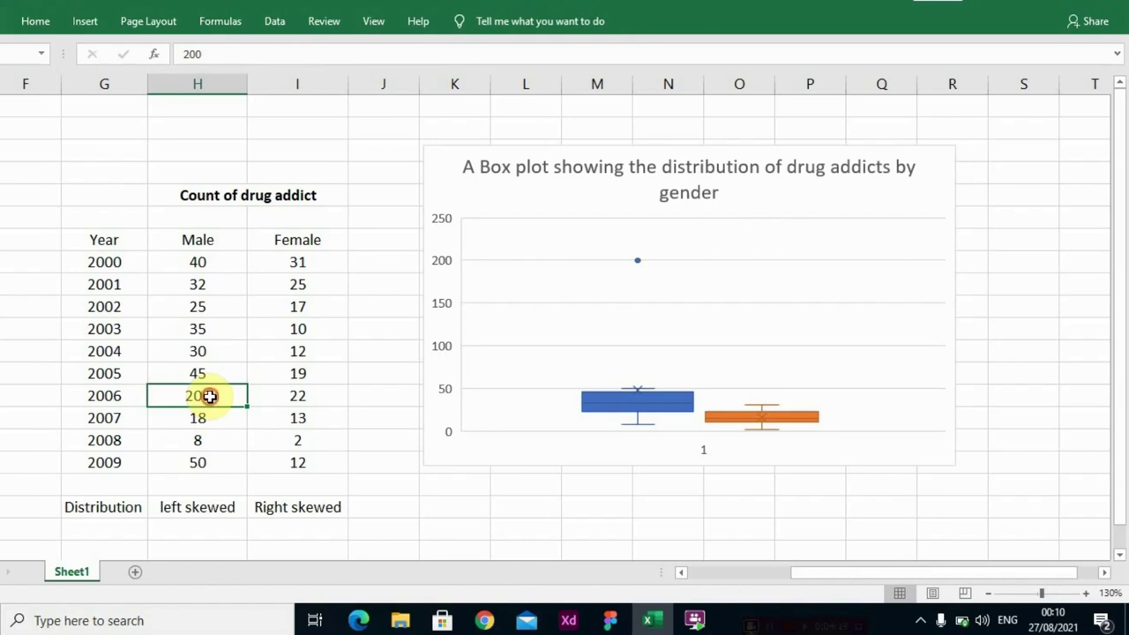
type("20")
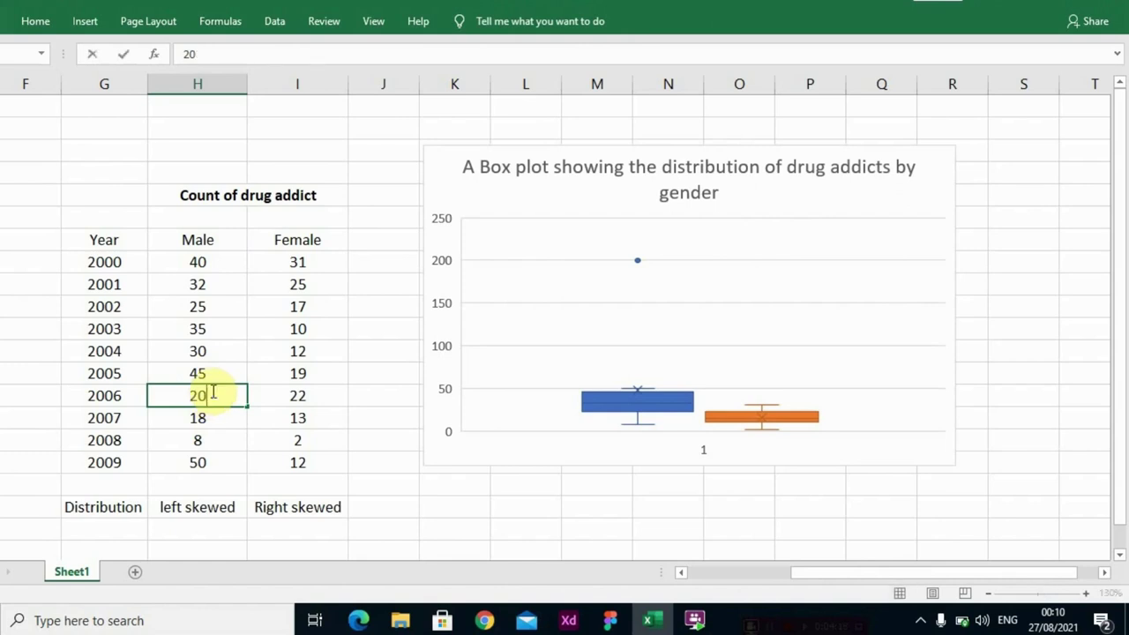
key("Return")
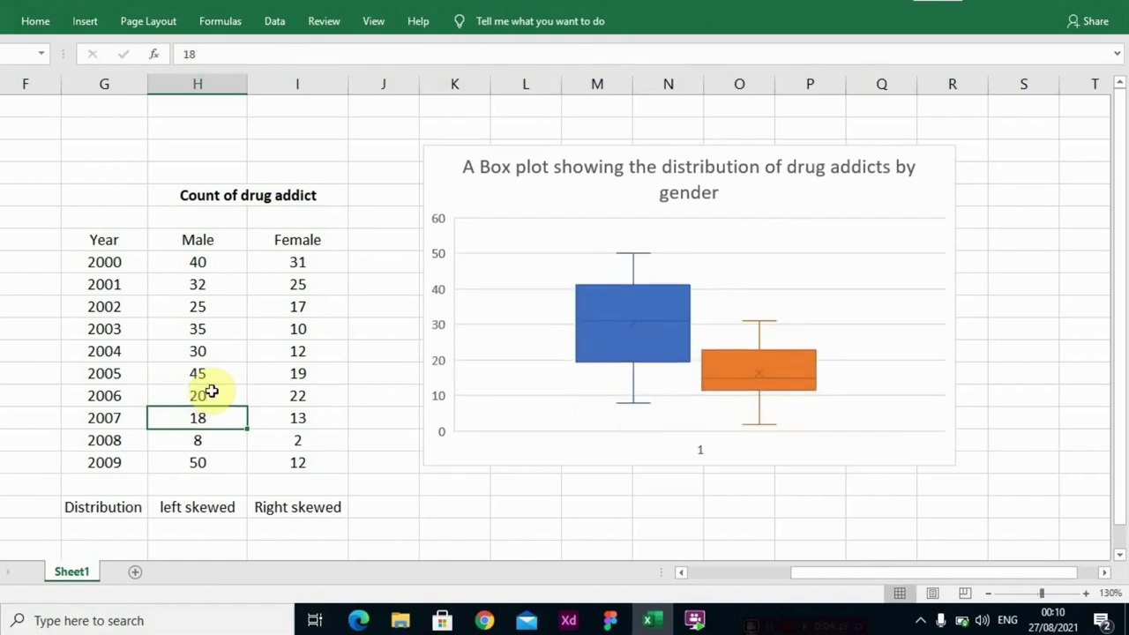
left_click(193, 512)
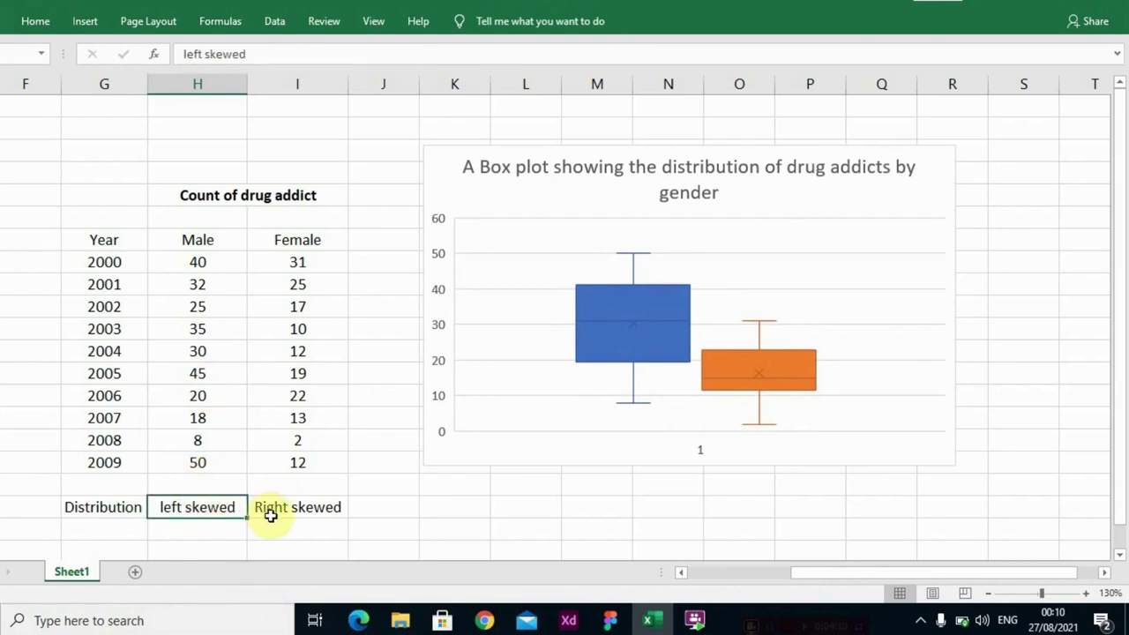